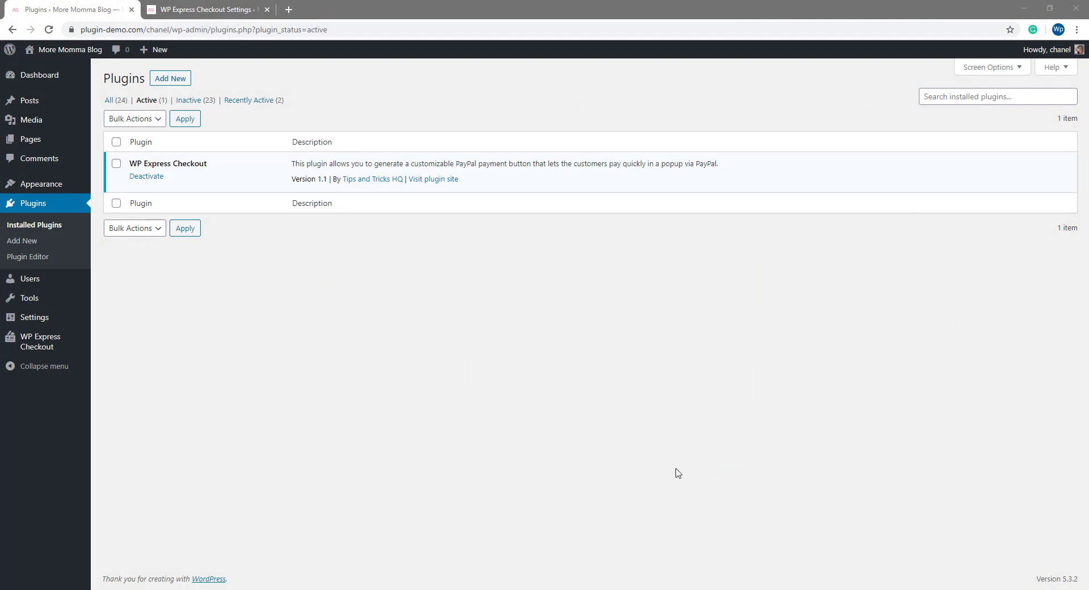
pyautogui.moveTo(129, 164); pyautogui.dragTo(213, 170)
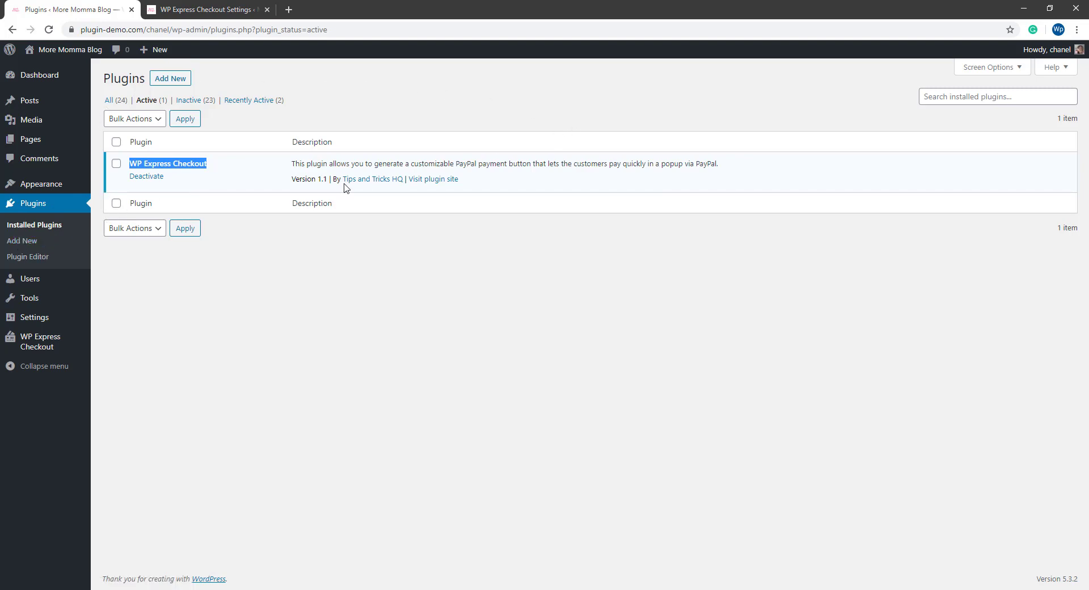
pyautogui.moveTo(343, 181); pyautogui.dragTo(405, 186)
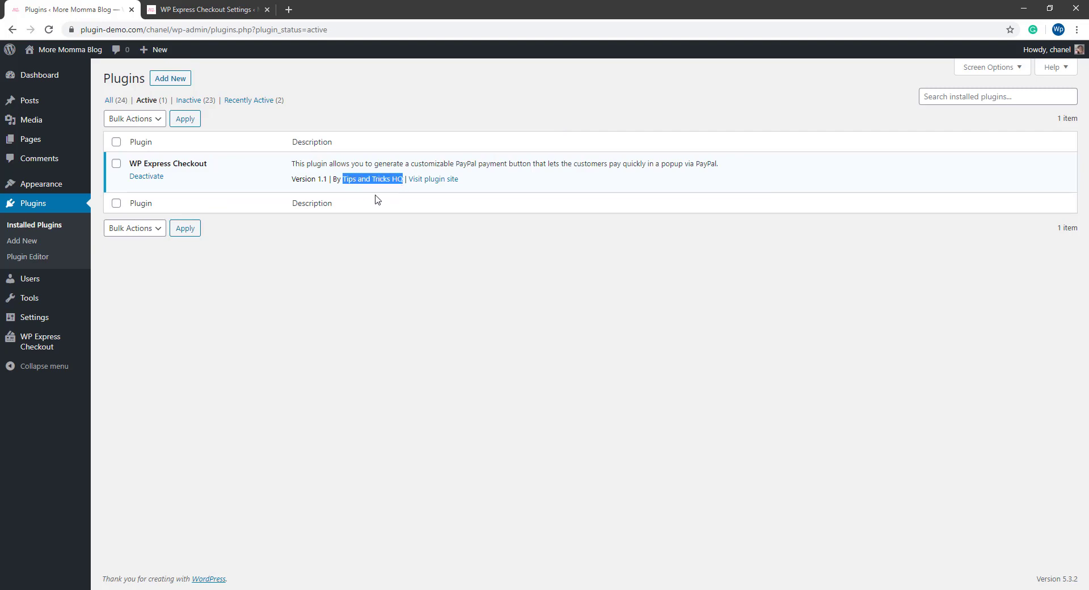
pyautogui.moveTo(132, 166); pyautogui.dragTo(216, 170)
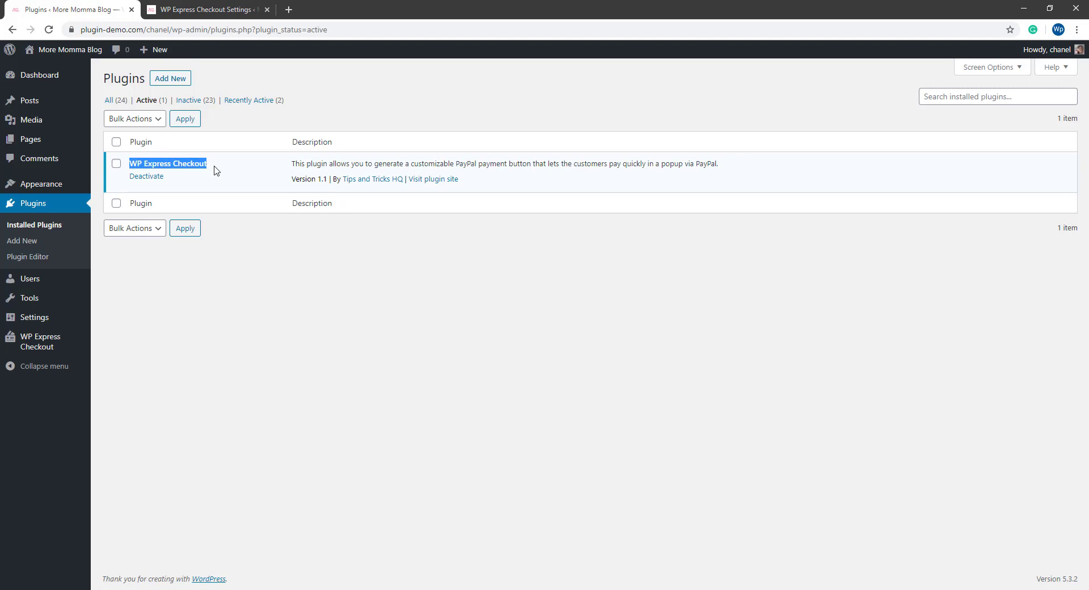
# - Open the WP Express Checkout settings and look through the available currency codes
pyautogui.moveTo(18, 347)
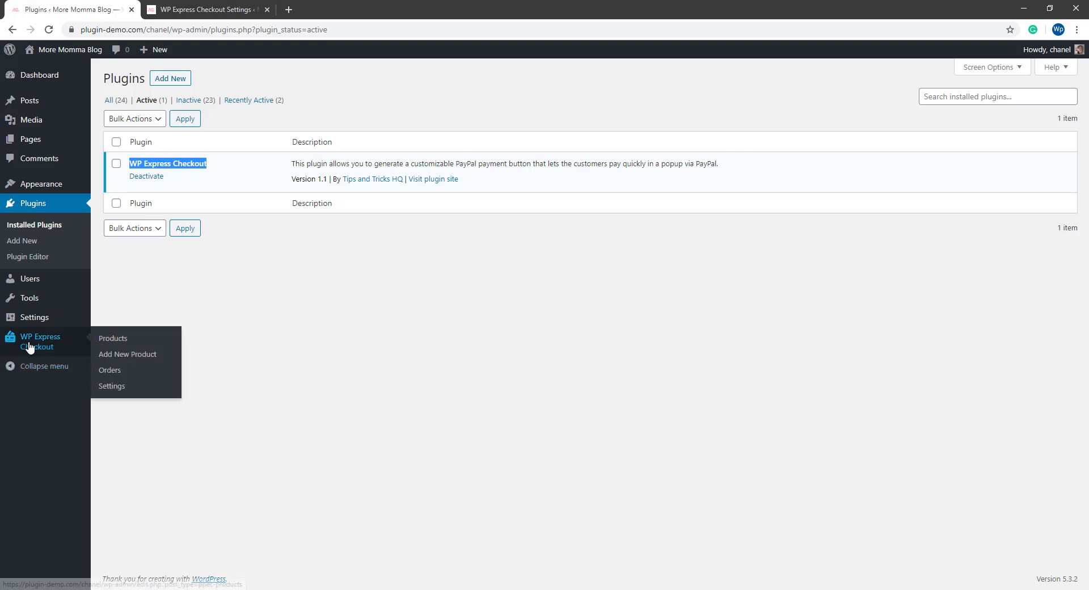
pyautogui.click(139, 386)
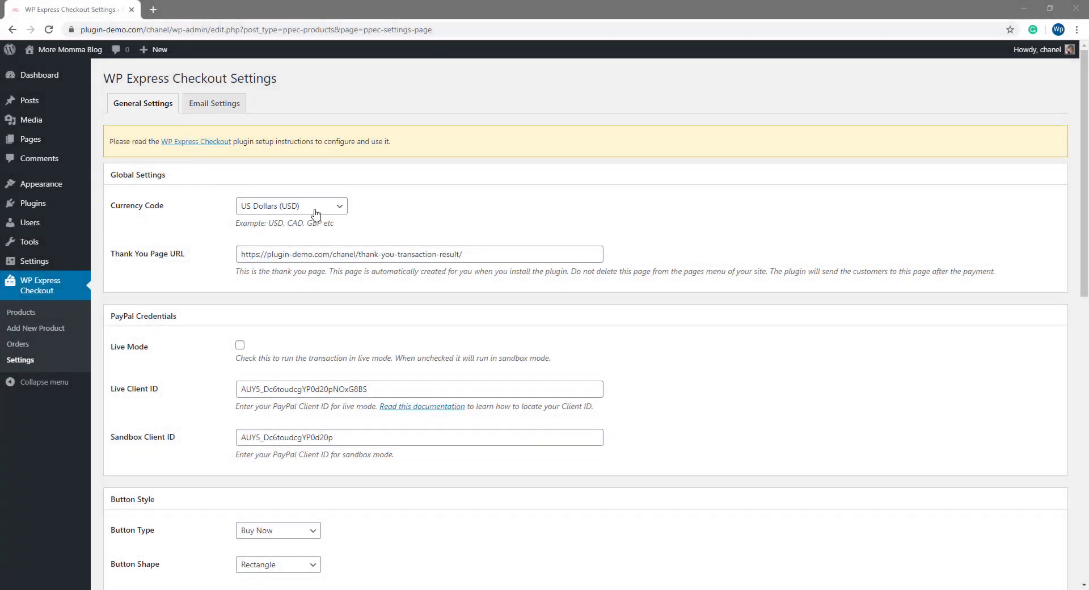
pyautogui.click(341, 211)
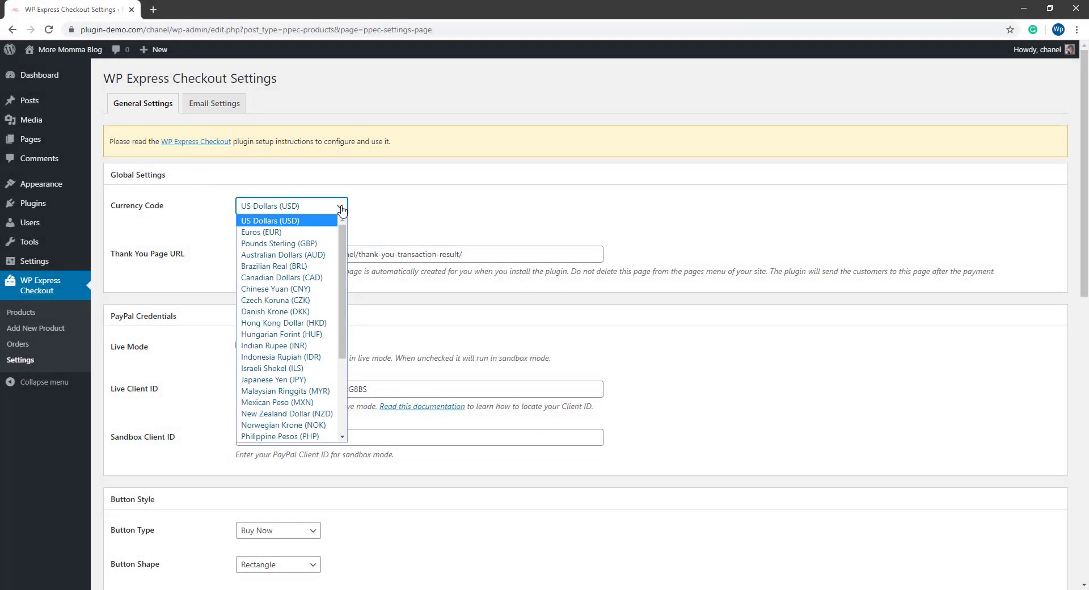
pyautogui.click(341, 210)
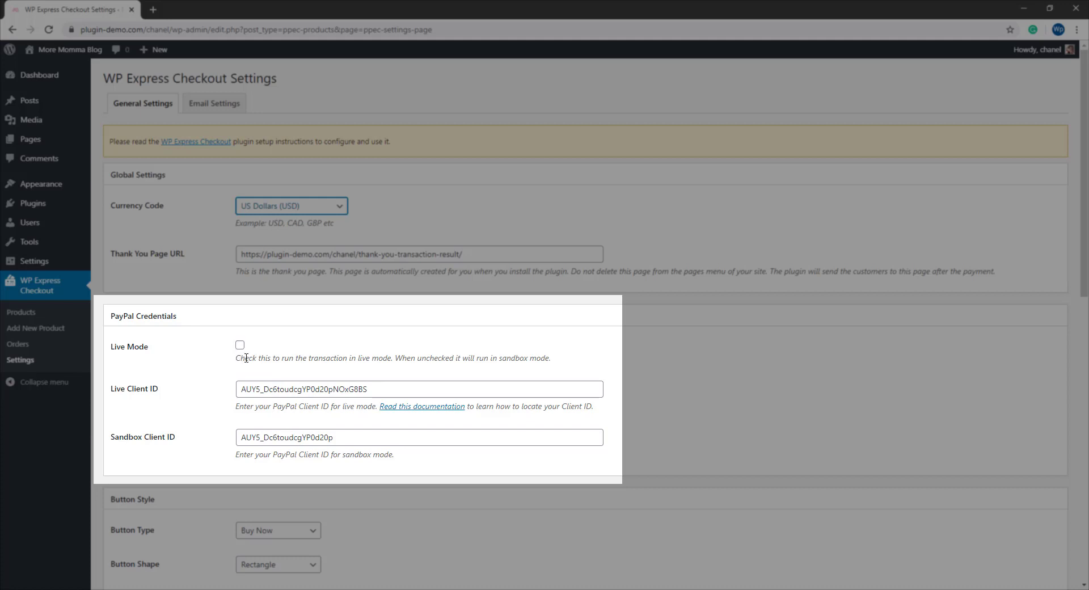
# - In the button style settings, choose Buy Now as the button type and Rectangle as the button shape
pyautogui.scroll(-7, 246, 360)
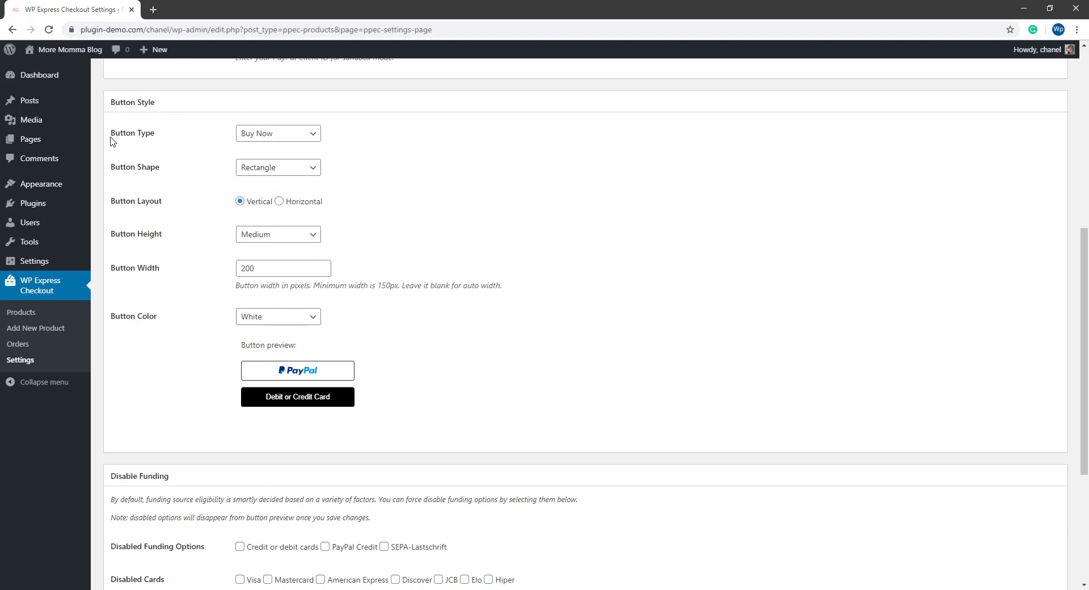
pyautogui.click(253, 139)
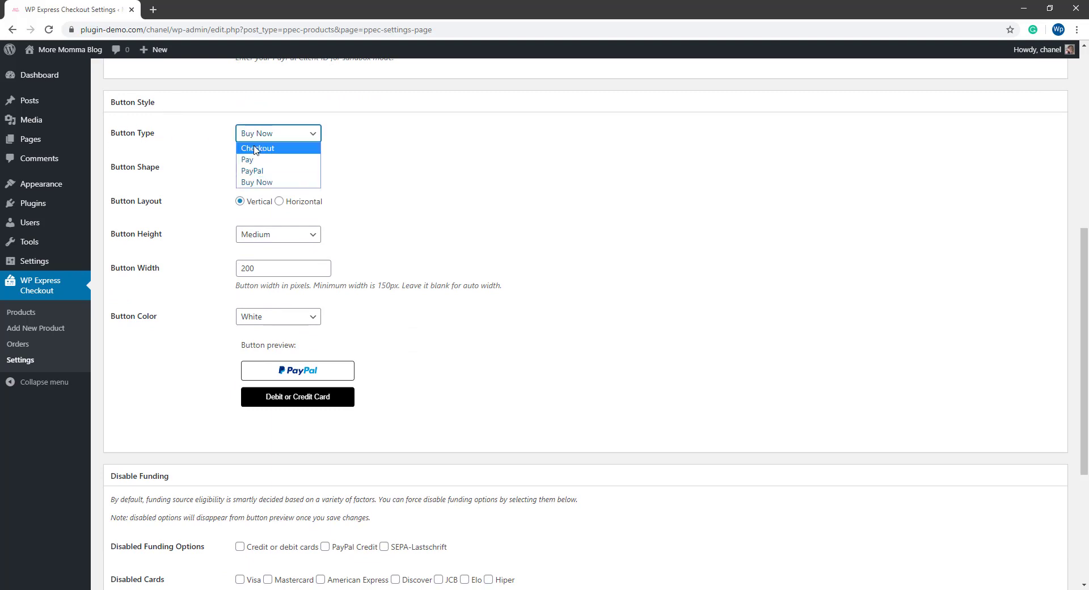
pyautogui.click(264, 182)
pyautogui.click(268, 174)
pyautogui.click(269, 194)
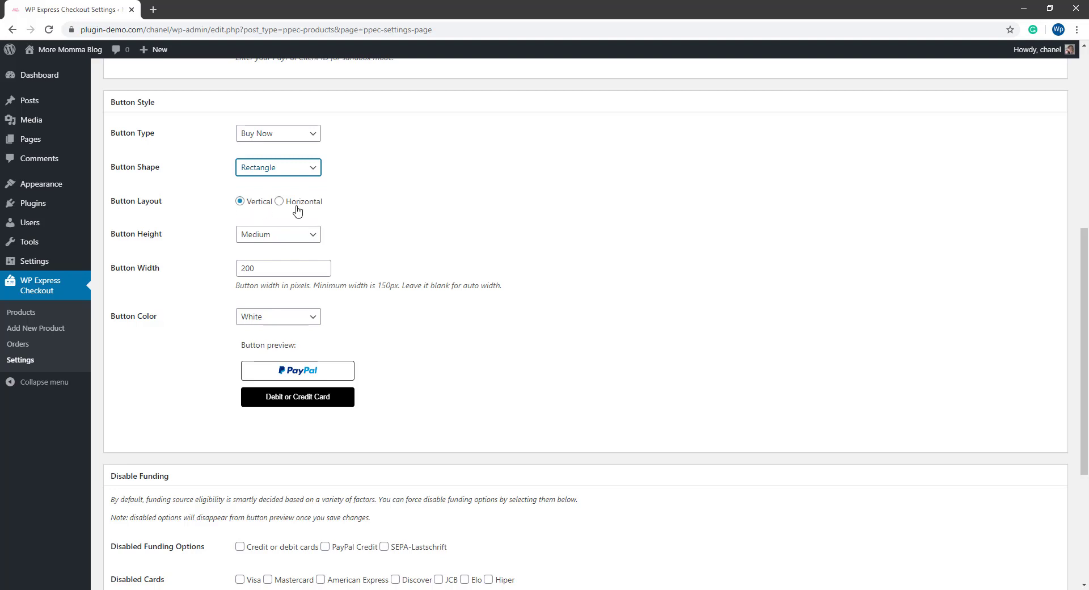
# - Set the payment button's height to Large and its color to Blue
pyautogui.click(264, 237)
pyautogui.click(269, 270)
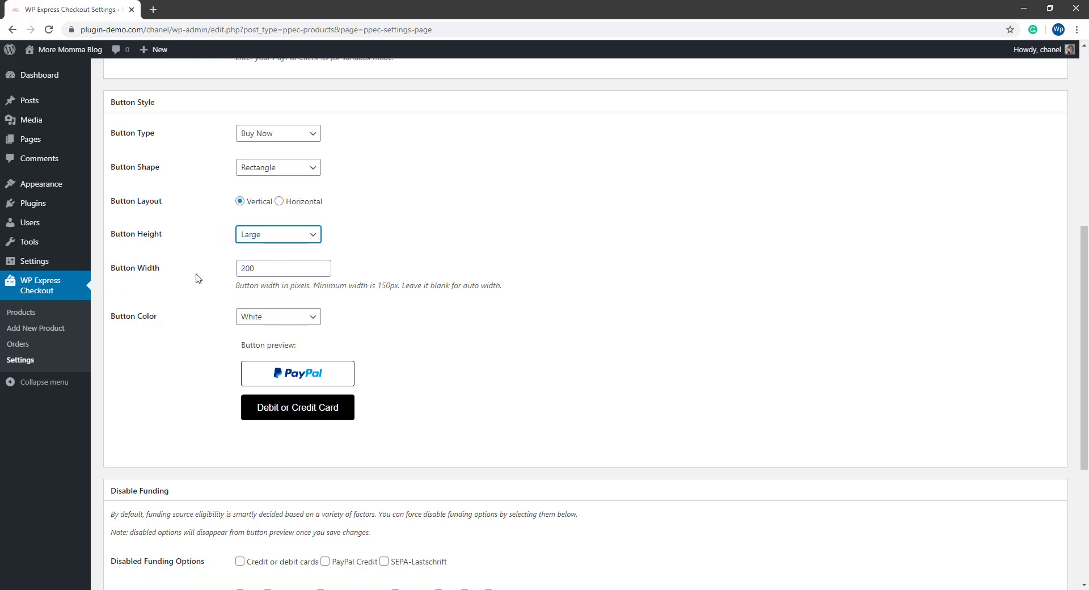
pyautogui.click(275, 320)
pyautogui.click(269, 347)
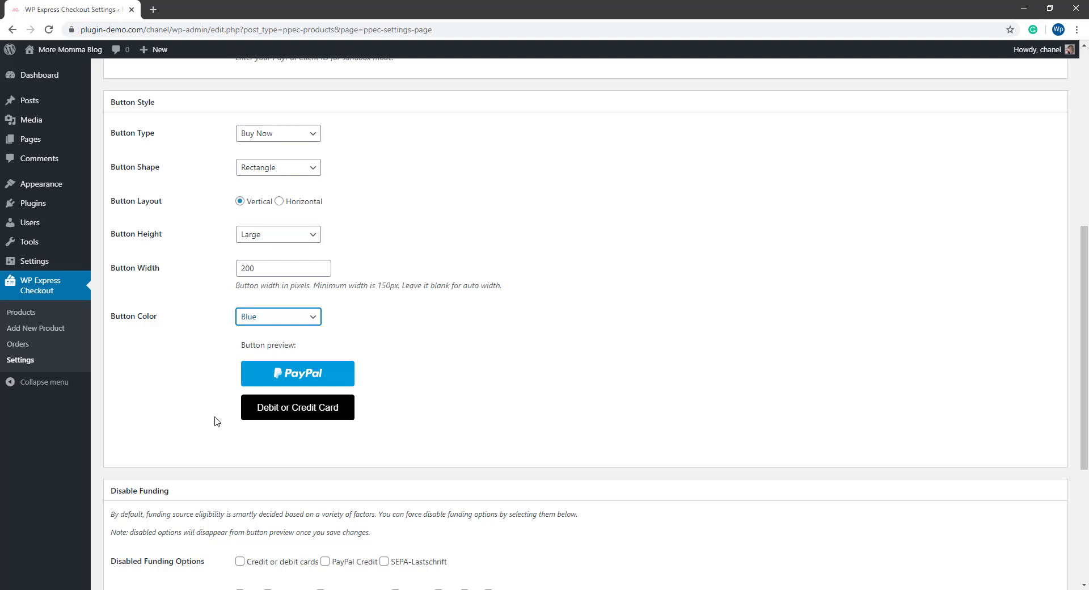
# - Mark American Express as a disabled card in the Disable Funding section
pyautogui.scroll(-5, 215, 421)
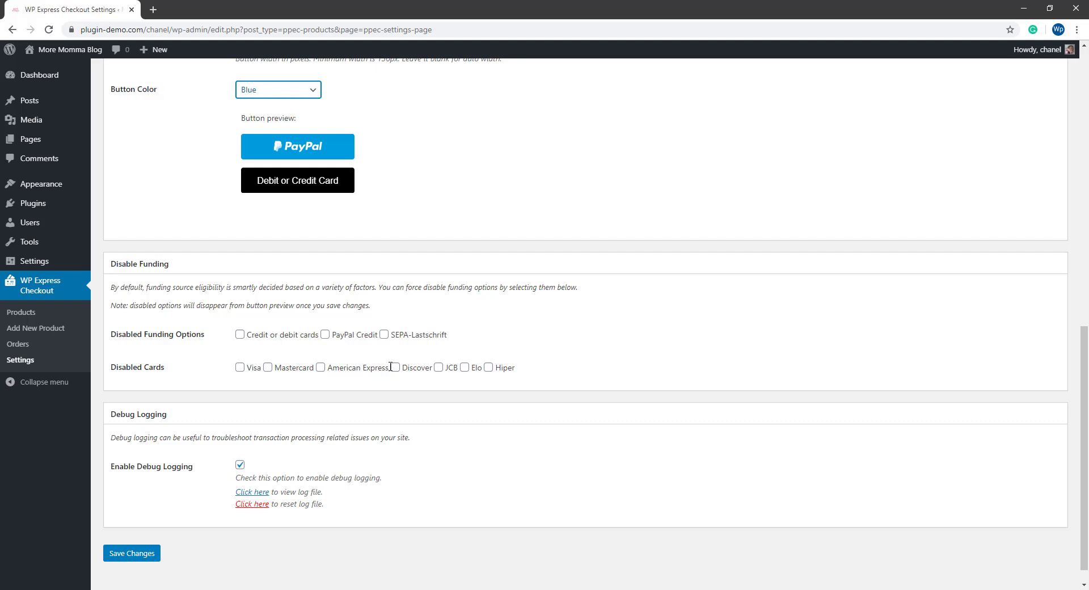
pyautogui.click(320, 367)
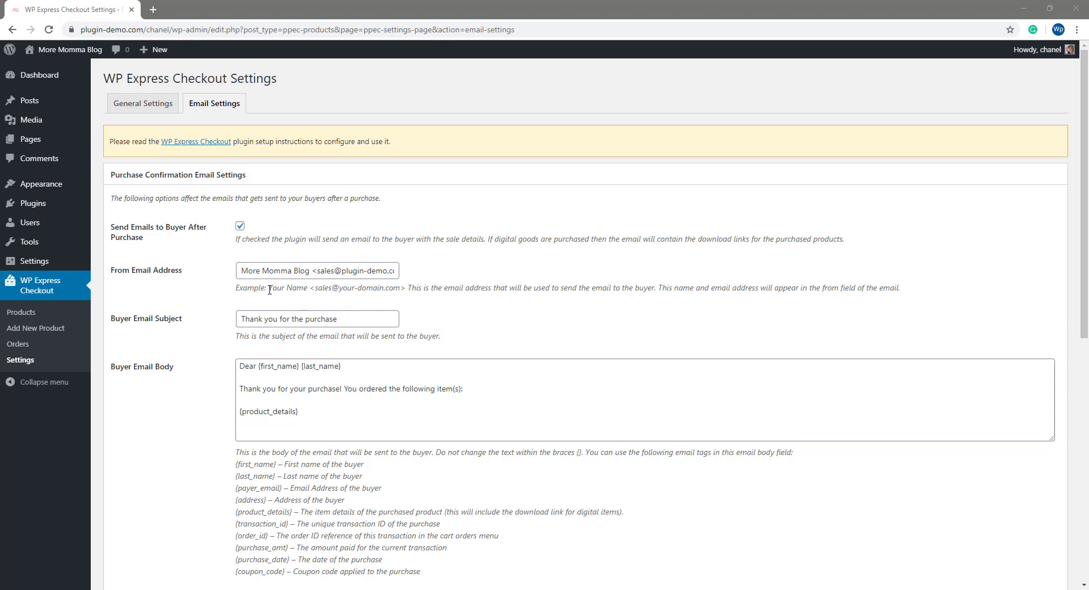
# - Review the email settings, from the sender address format to the seller notification fields
pyautogui.moveTo(266, 290); pyautogui.dragTo(409, 290)
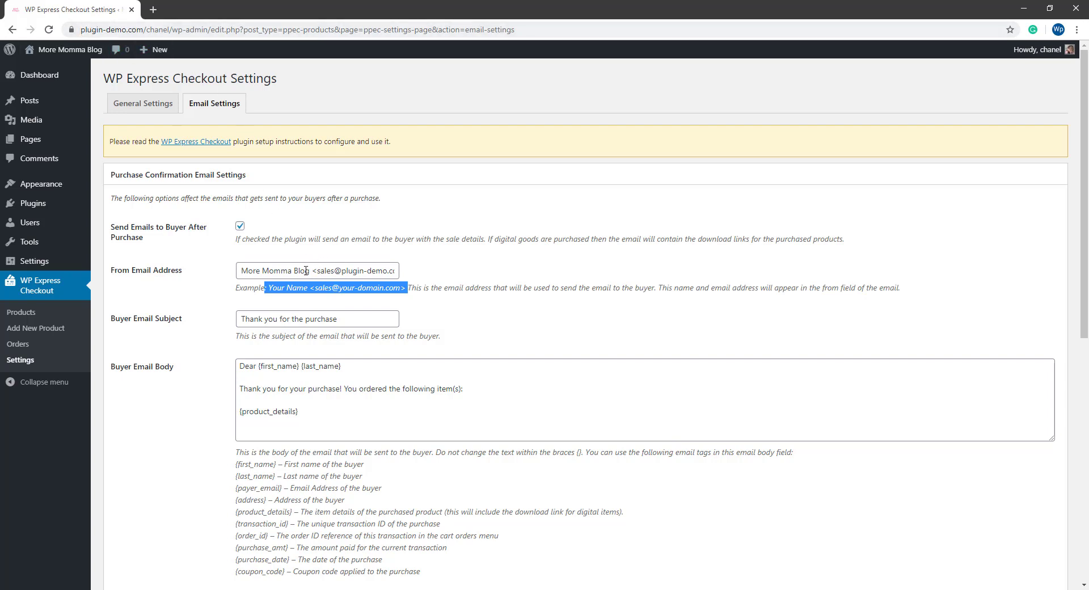
pyautogui.moveTo(304, 271); pyautogui.dragTo(405, 274)
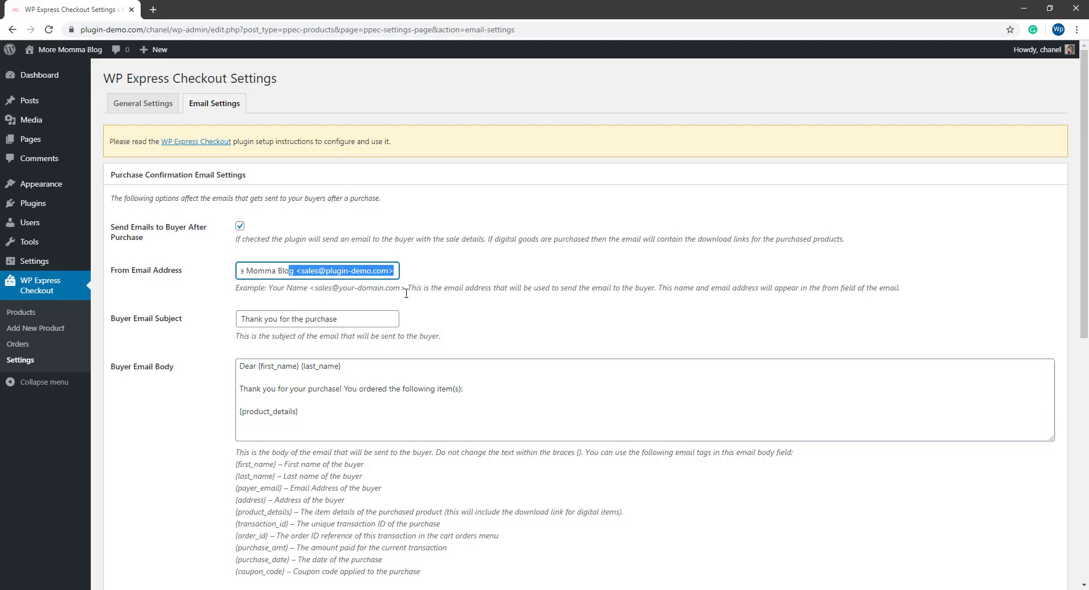
pyautogui.scroll(-6, 445, 303)
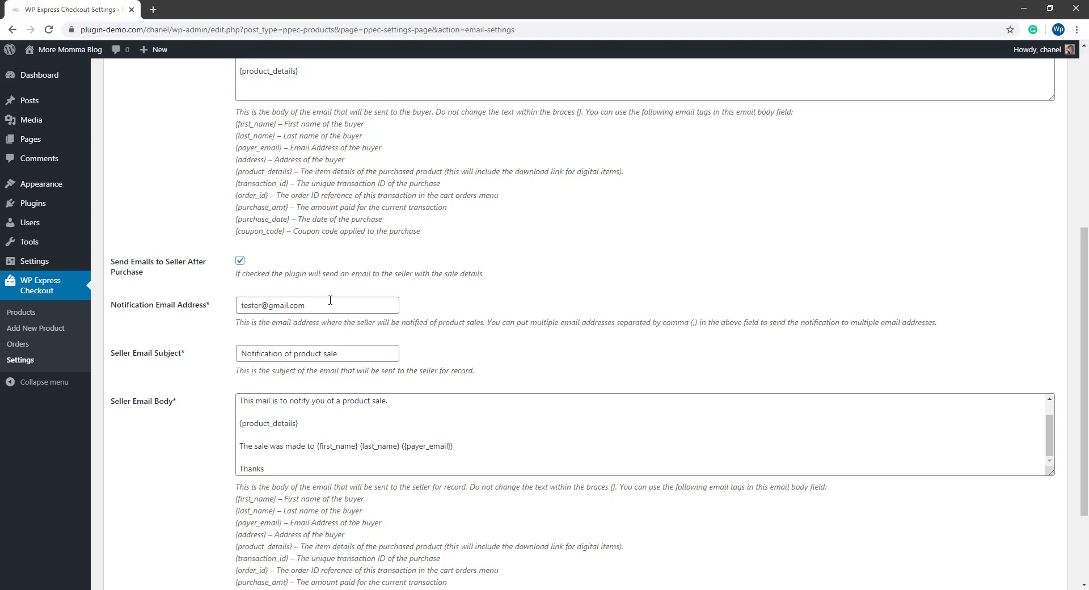
pyautogui.scroll(-3, 341, 384)
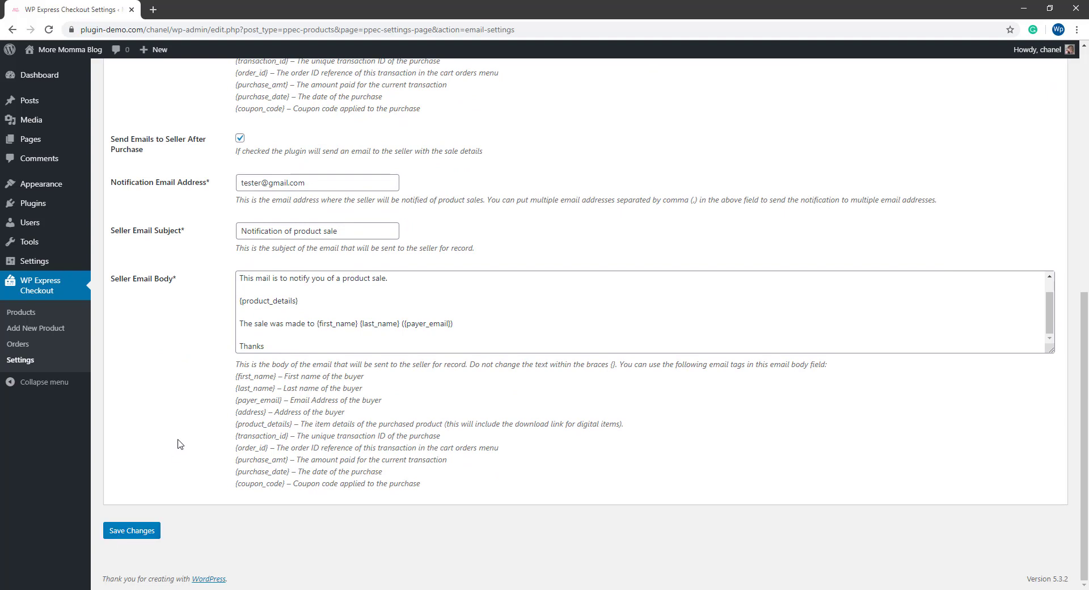
# - Open the product list separately and start a new product titled "Handbags" with the description "Genuine handbag. Black in color."
pyautogui.rightClick(54, 318)
pyautogui.click(85, 325)
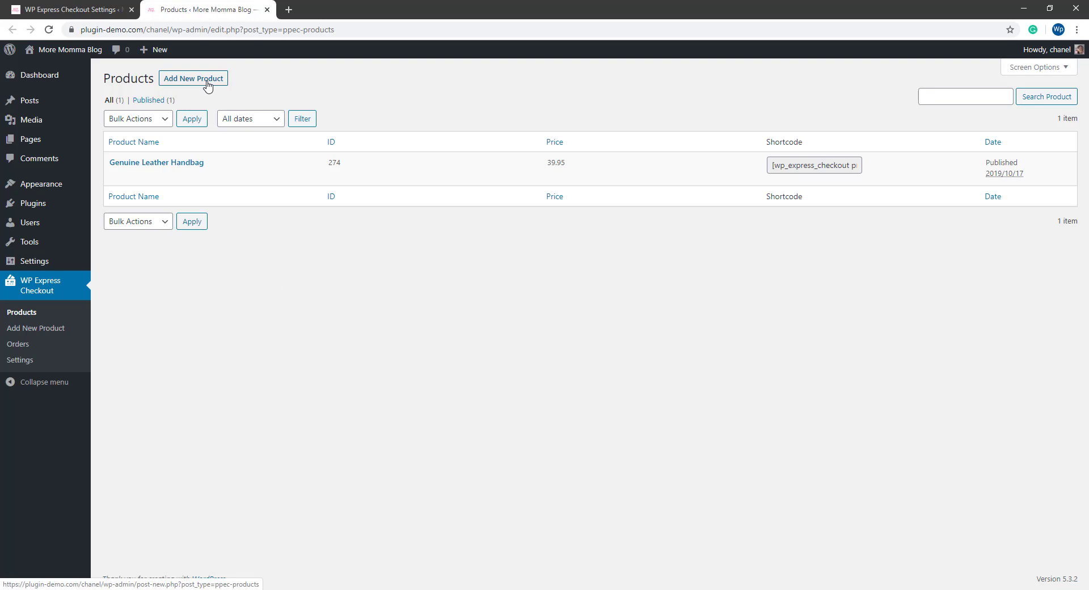
pyautogui.click(208, 84)
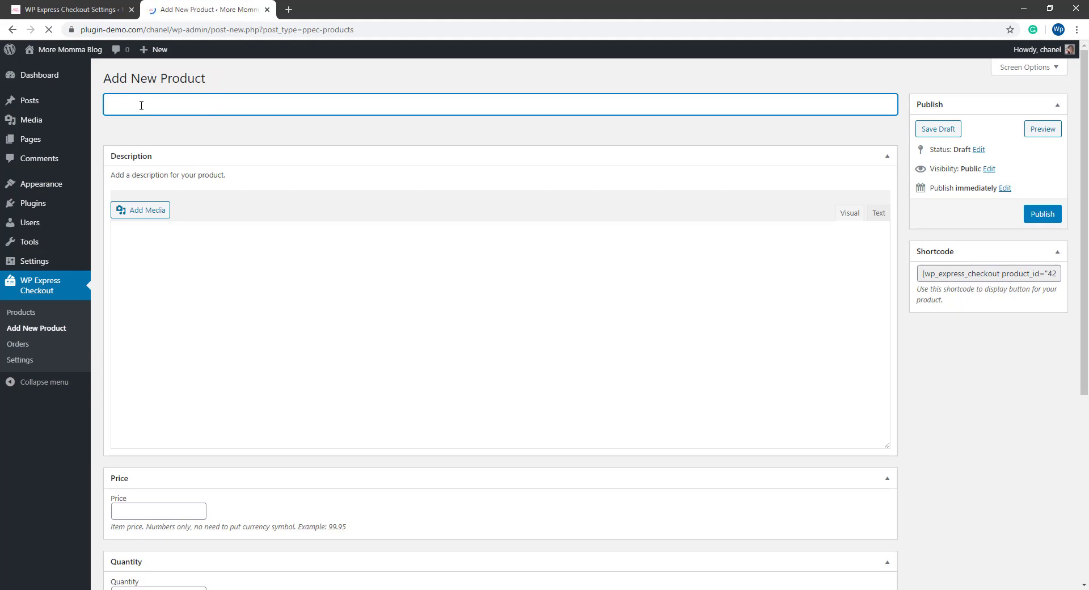
pyautogui.write('Handbags')
pyautogui.click(165, 279)
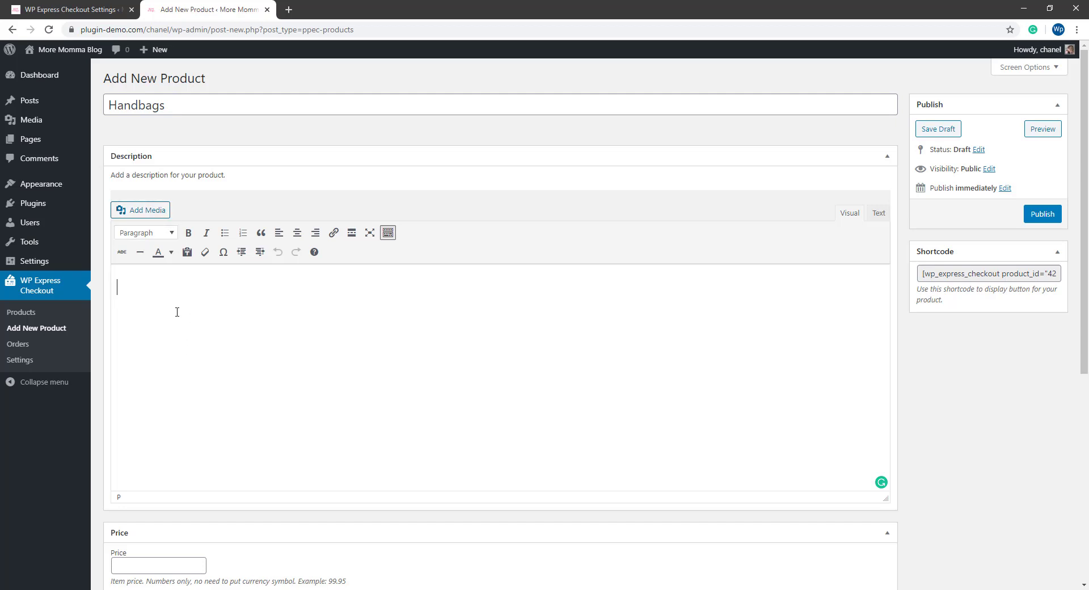
pyautogui.write('Genuine handbag. Black in color.')
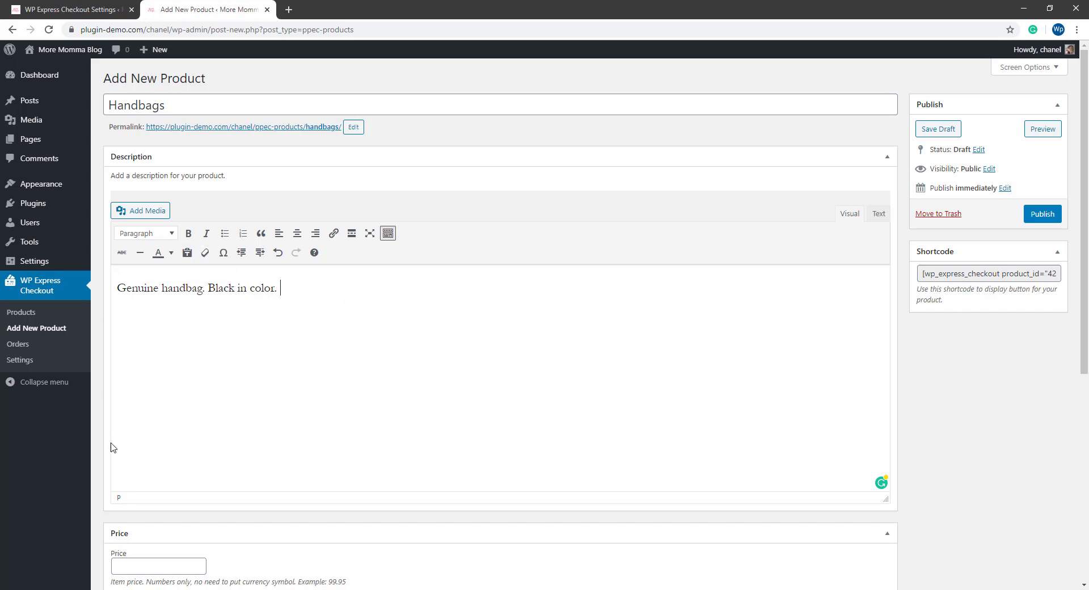
# - Insert the existing tan handbag image from the media library into the product description
pyautogui.click(140, 213)
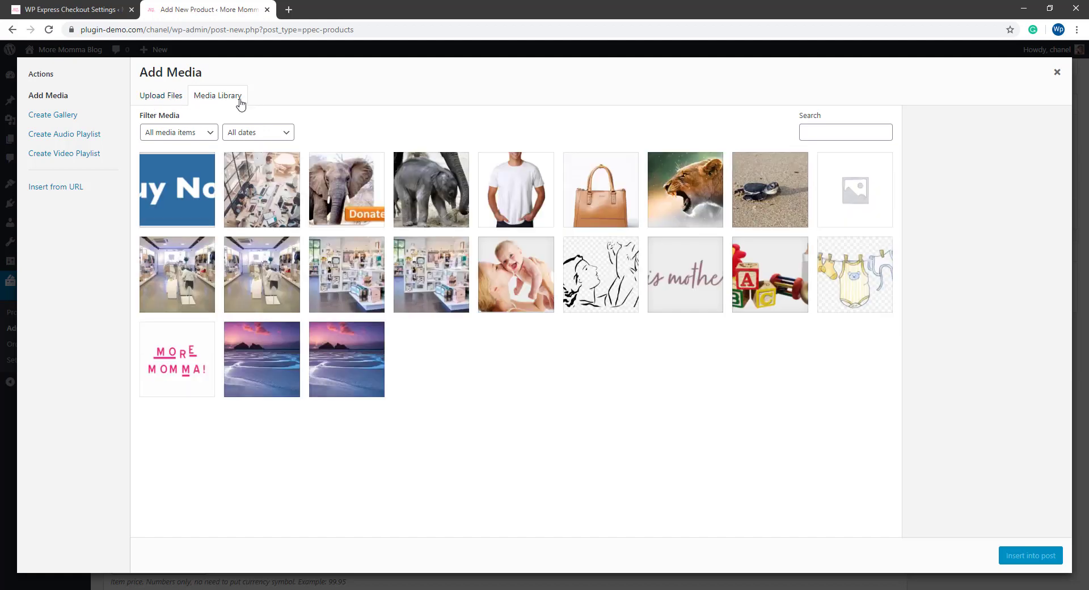
pyautogui.click(168, 102)
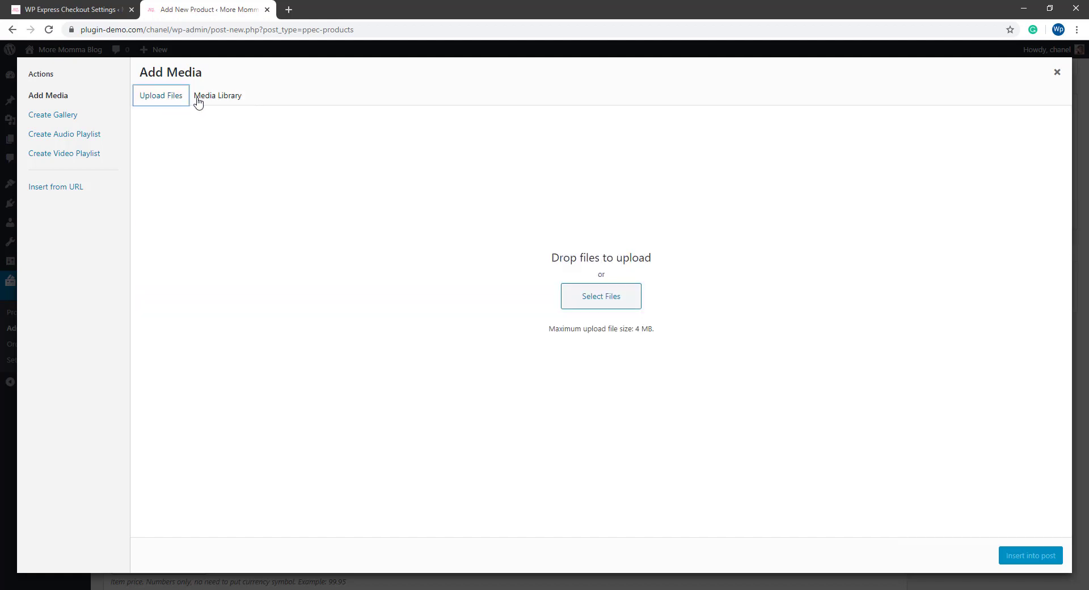
pyautogui.click(207, 100)
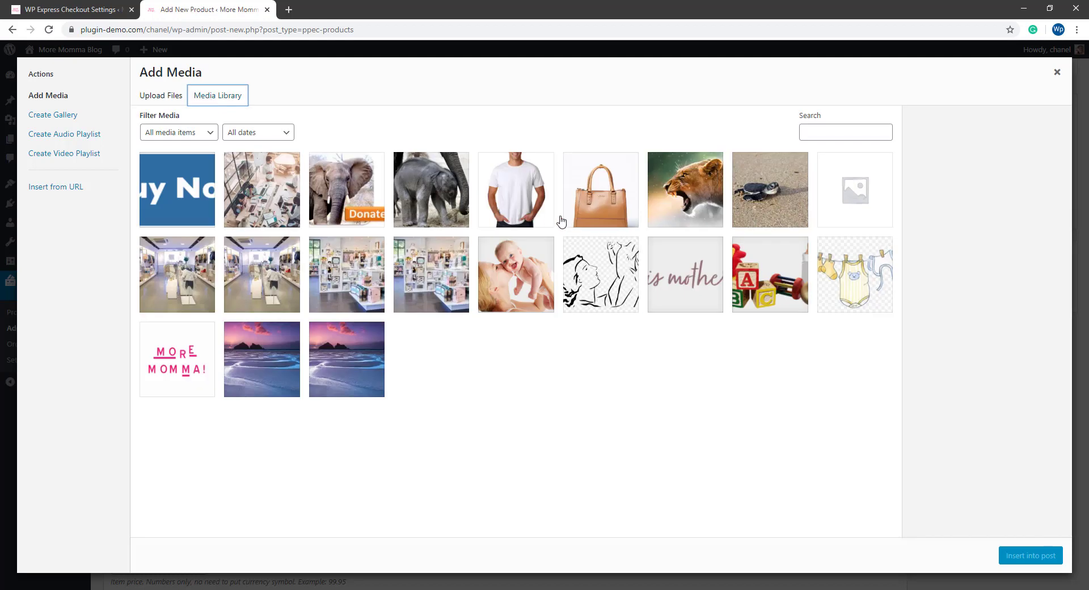
pyautogui.click(622, 204)
pyautogui.click(1018, 554)
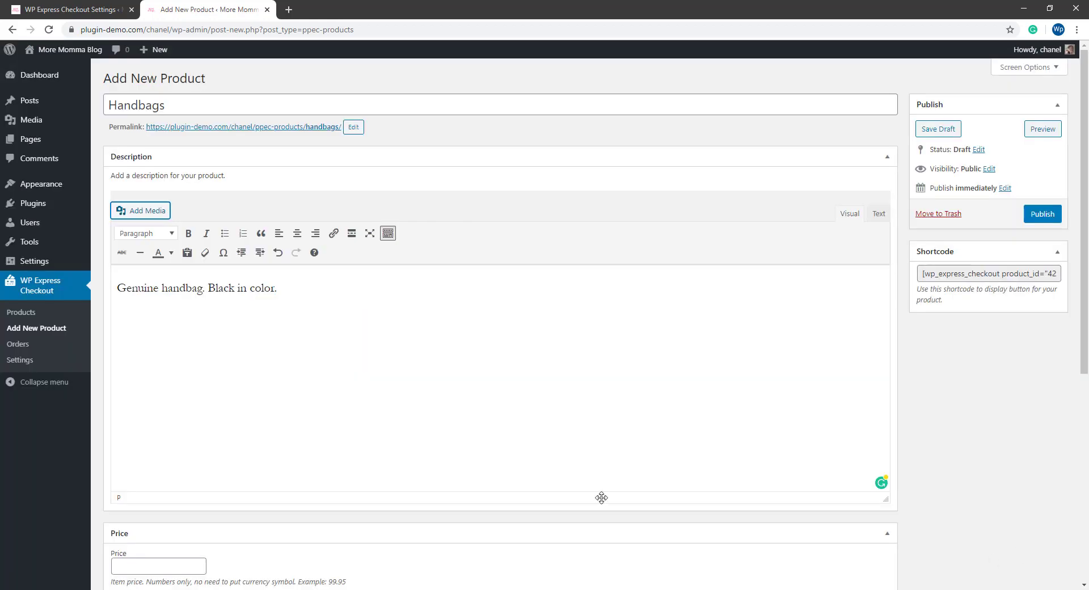
# - Set the product's price to 14.95
pyautogui.click(157, 566)
pyautogui.scroll(-2, 153, 433)
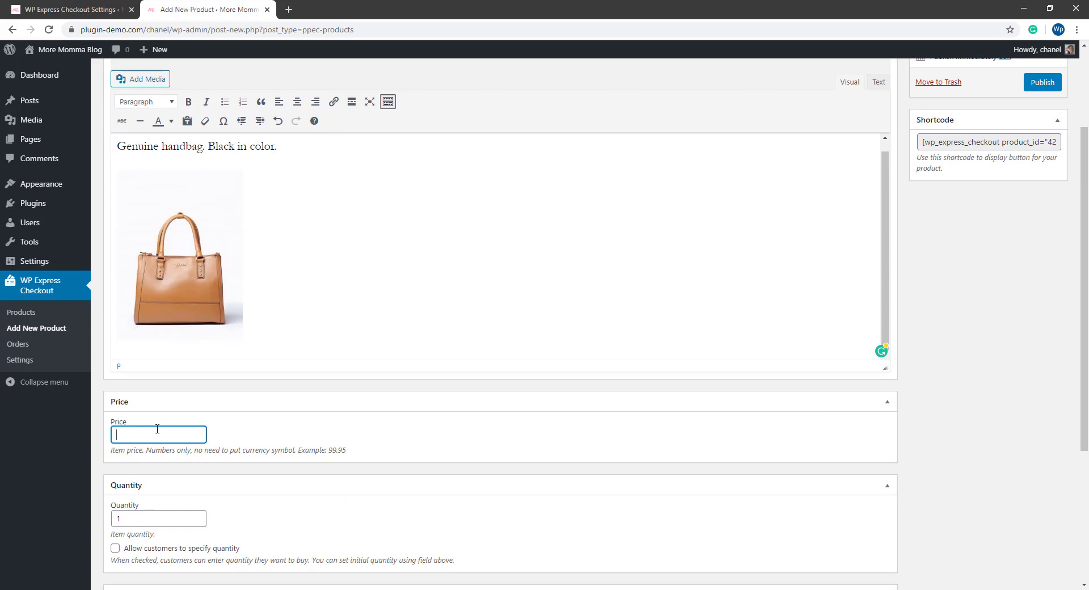
pyautogui.write('14.95')
pyautogui.click(312, 434)
# - Set the item quantity to 1 and allow customers to specify the quantity
pyautogui.scroll(-3, 123, 305)
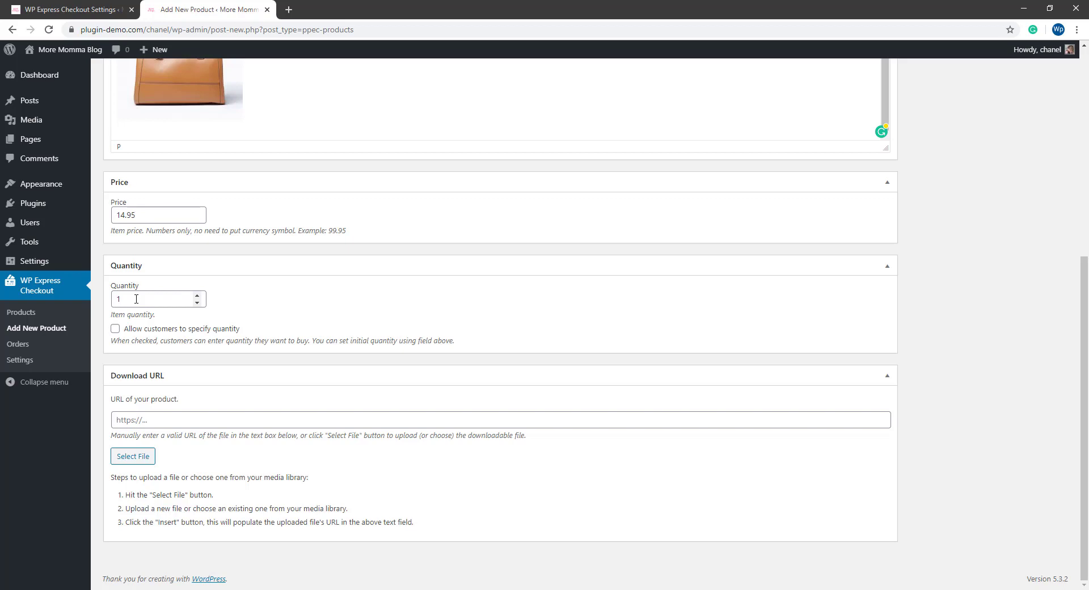
pyautogui.click(136, 298)
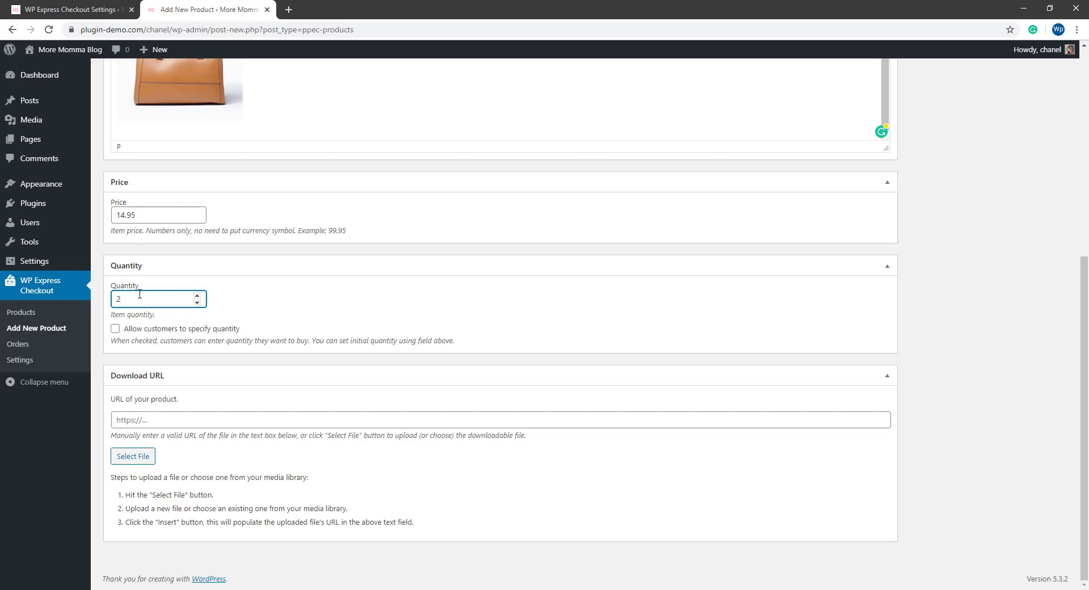
pyautogui.press('BackSpace')
pyautogui.write('1')
pyautogui.click(116, 329)
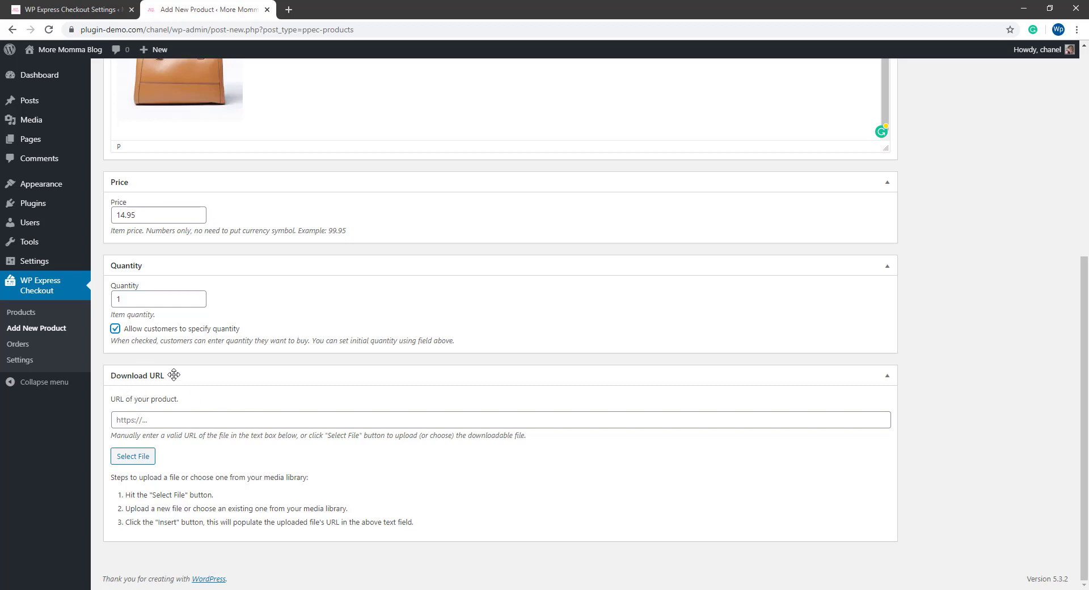
# - Leave the download URL empty, publish the Handbags product and return to the product list
pyautogui.click(158, 421)
pyautogui.scroll(6, 380, 520)
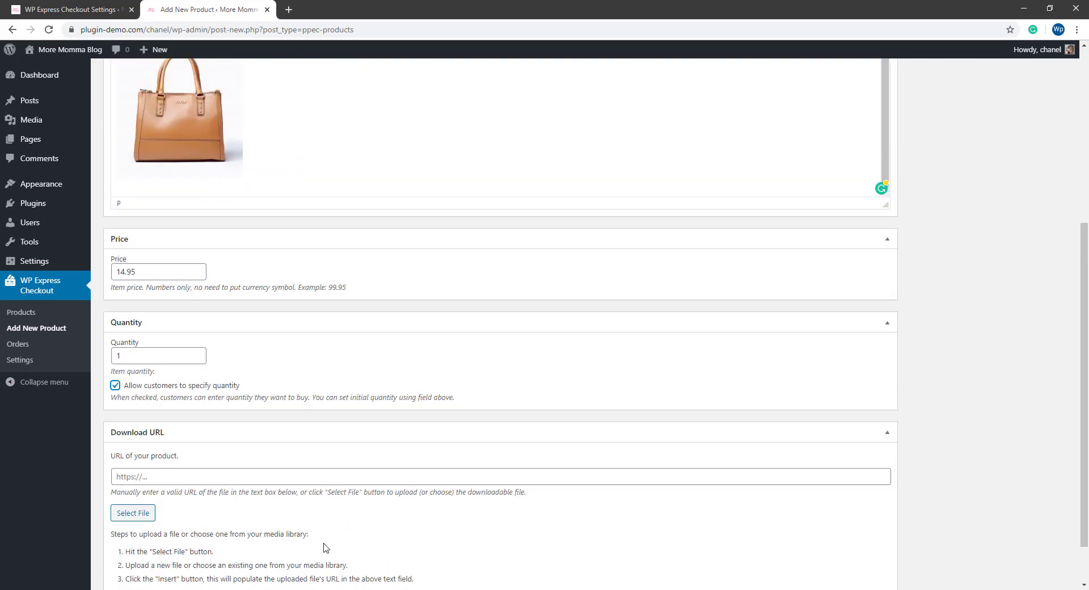
pyautogui.scroll(-1, 325, 550)
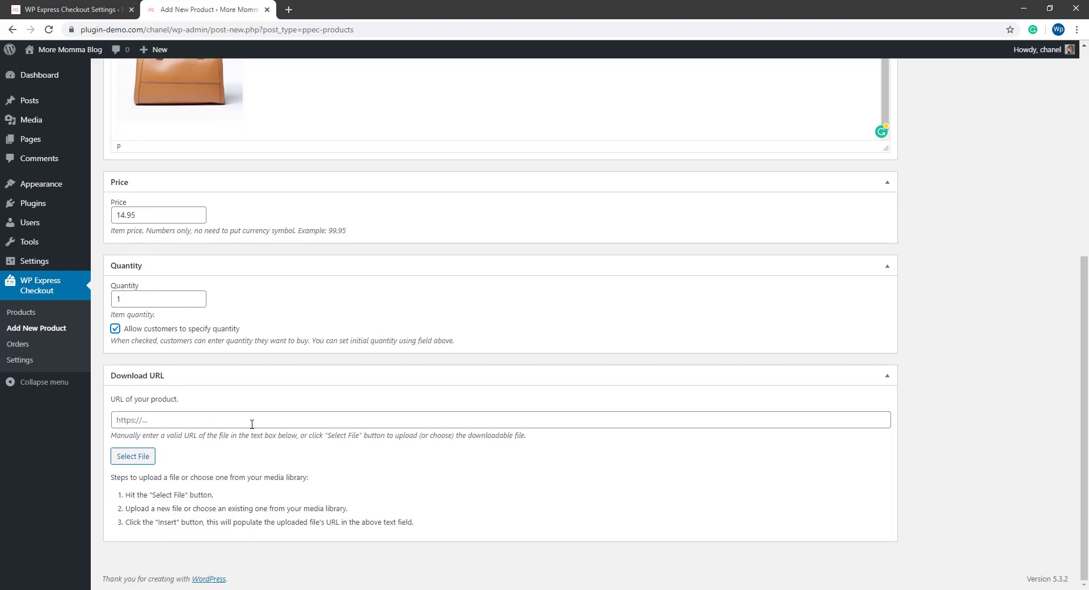
pyautogui.scroll(6, 851, 397)
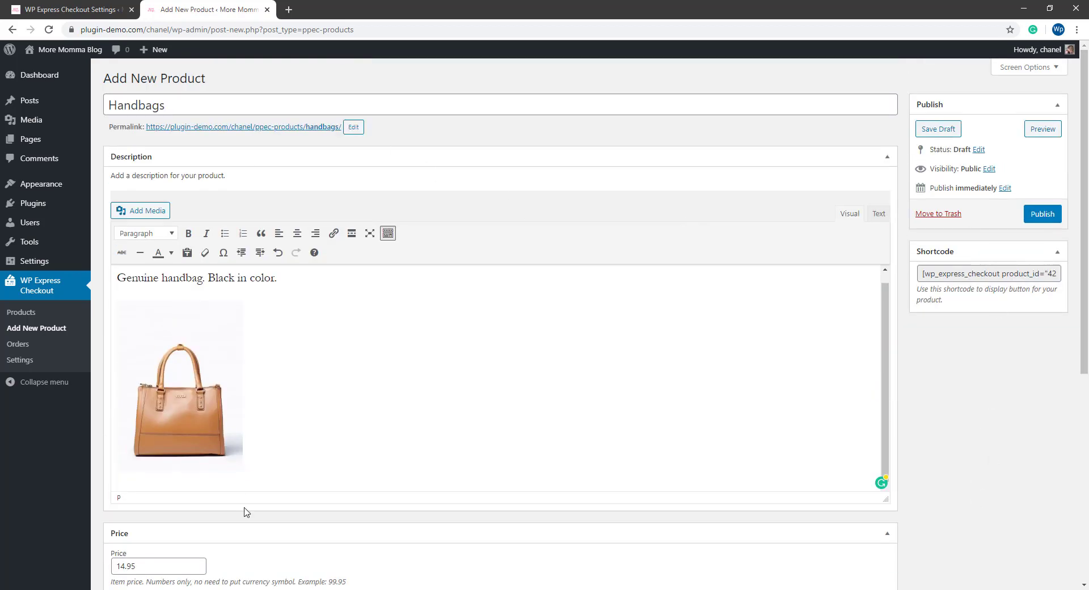
pyautogui.click(1043, 213)
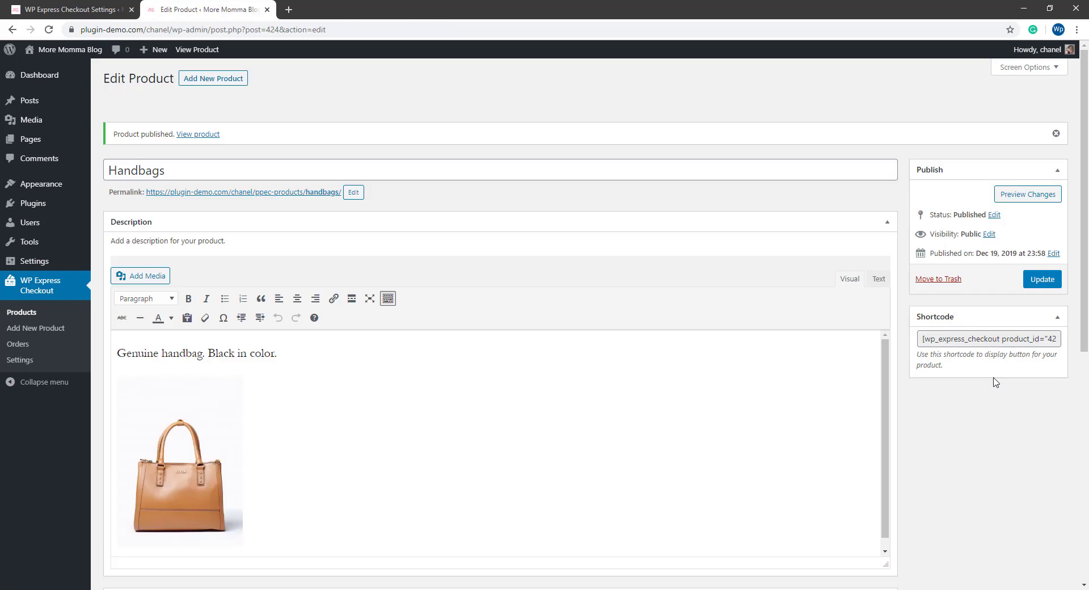
pyautogui.click(14, 316)
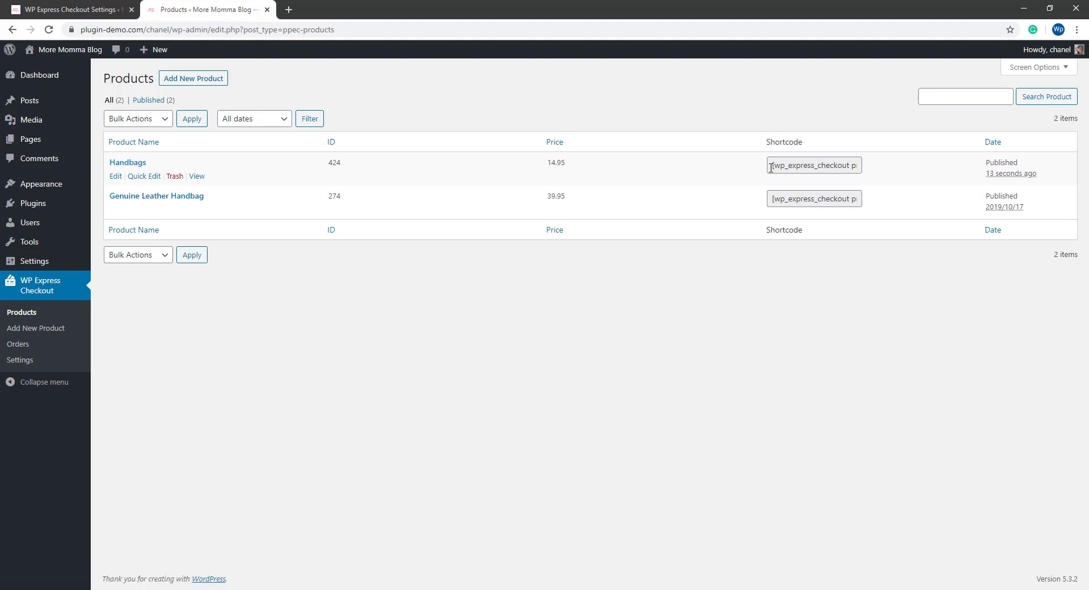
# - Copy the full shortcode of the Handbags product from the product list
pyautogui.moveTo(771, 167); pyautogui.dragTo(877, 171)
pyautogui.hotkey('ctrl', 'c')
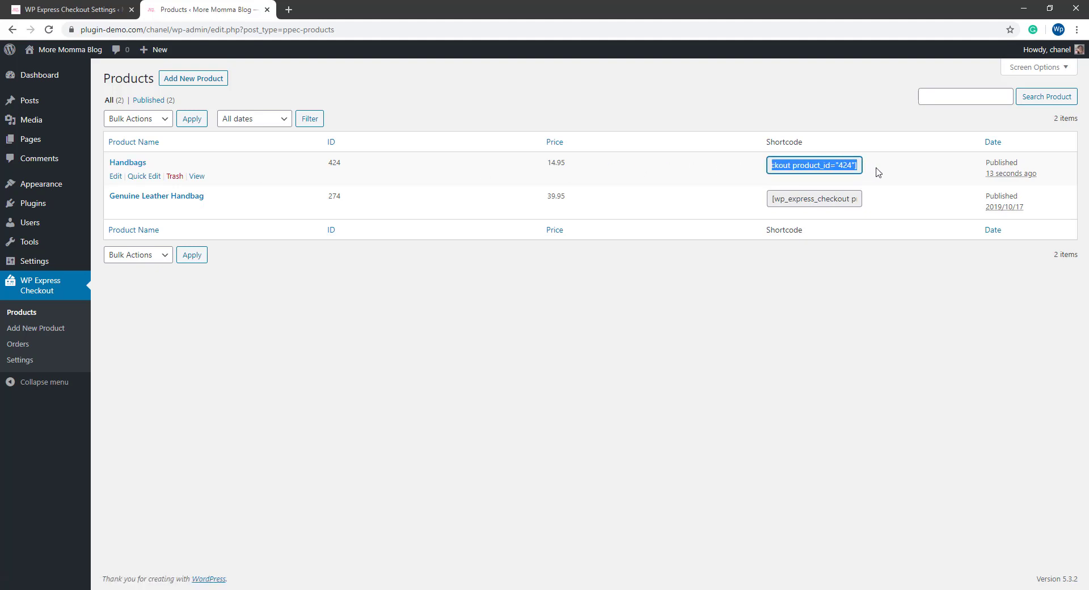
pyautogui.rightClick(836, 162)
pyautogui.click(844, 170)
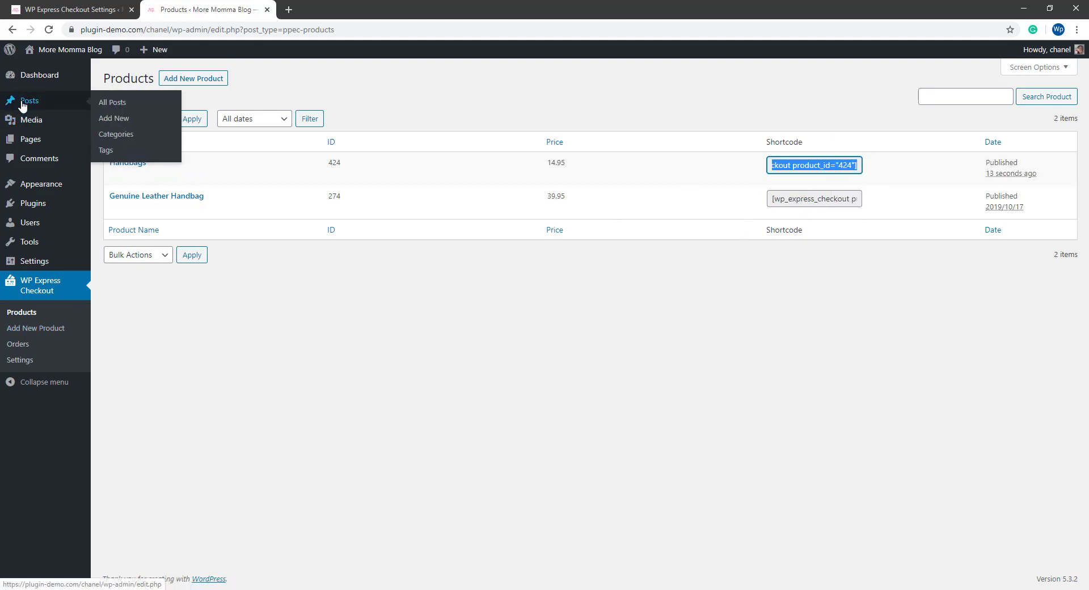
# - Create a new page in a separate browser tab and title it "Product"
pyautogui.moveTo(29, 141)
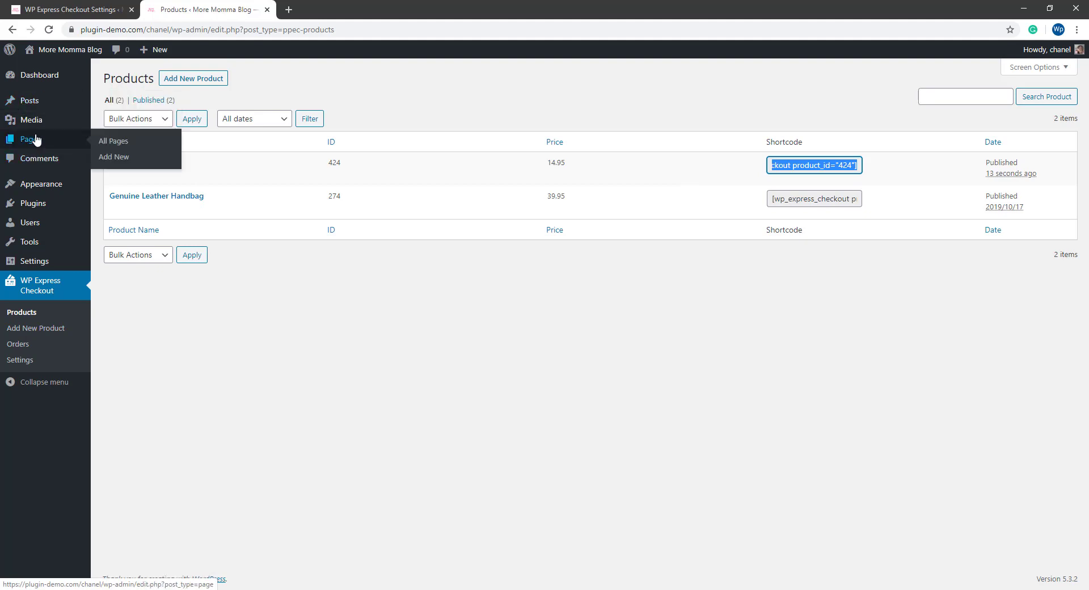
pyautogui.rightClick(119, 158)
pyautogui.click(120, 162)
pyautogui.click(338, 10)
pyautogui.write('Product')
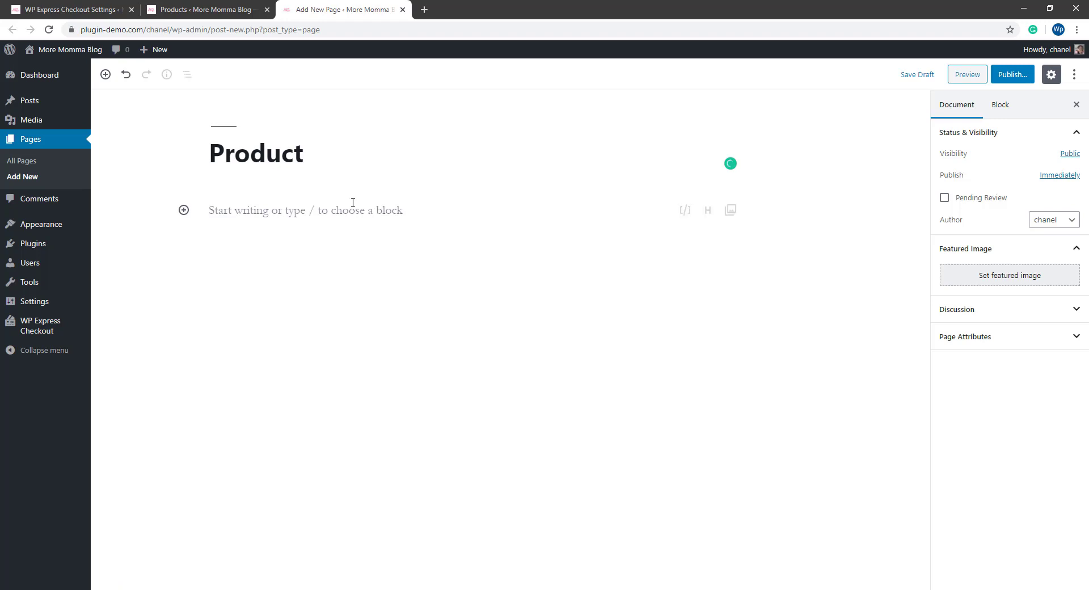
# - Insert a Shortcode block from the Widgets category below the page title
pyautogui.click(352, 208)
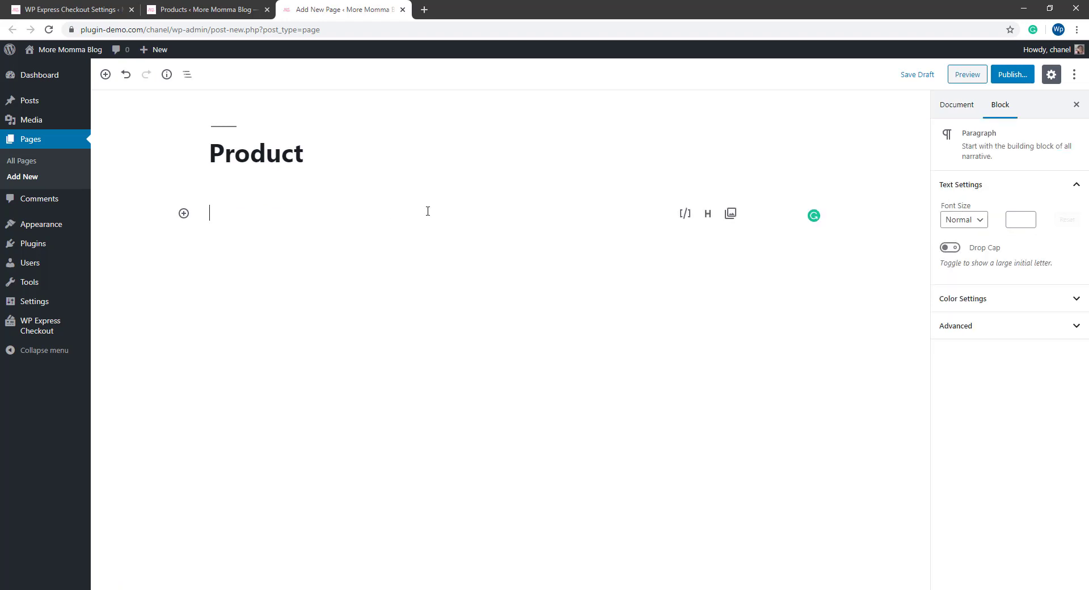
pyautogui.click(184, 213)
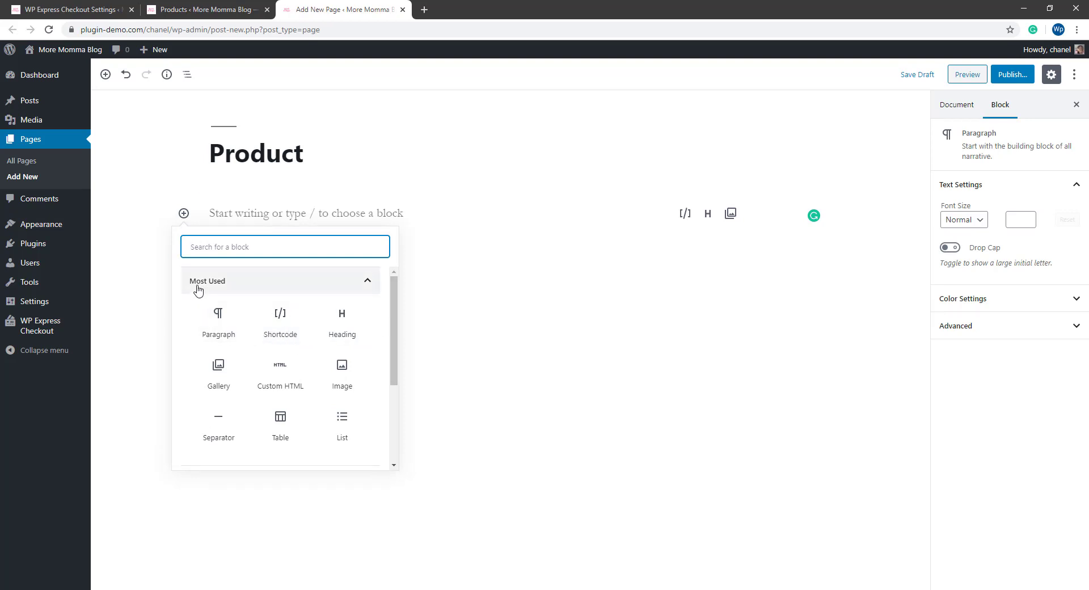
pyautogui.moveTo(393, 351); pyautogui.dragTo(365, 428)
pyautogui.click(363, 423)
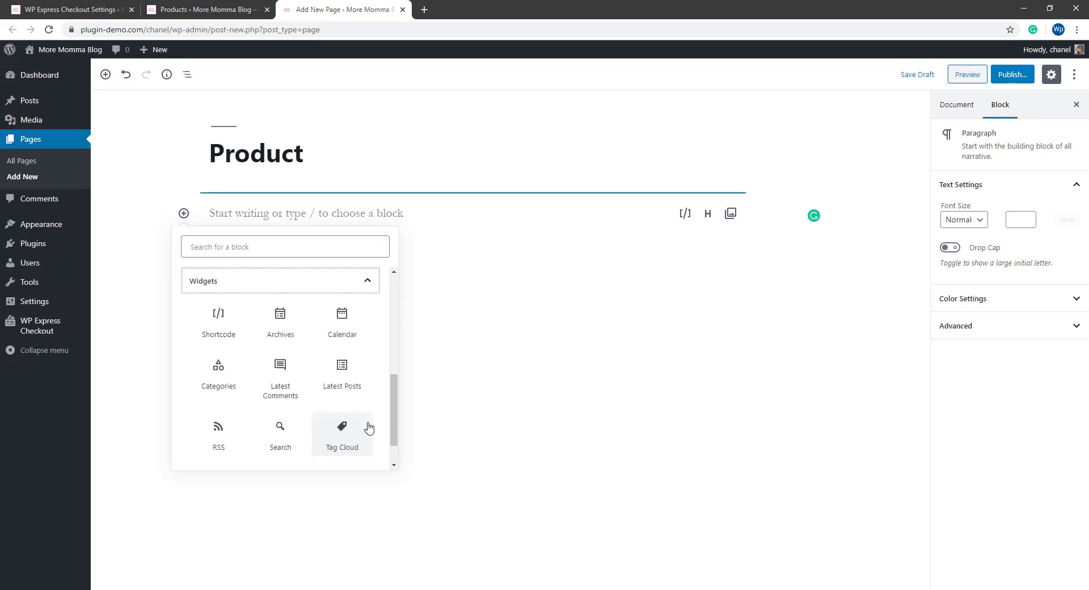
pyautogui.click(221, 318)
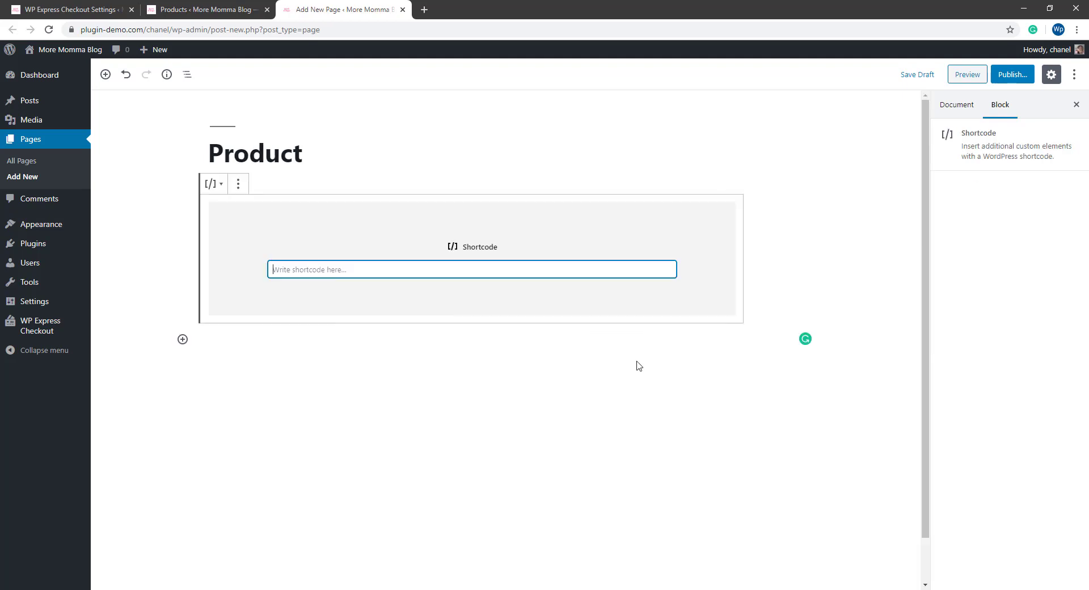
# - Paste the copied shortcode [wp_express_checkout product_id="424"] into the Shortcode block
pyautogui.click(581, 403)
pyautogui.click(645, 269)
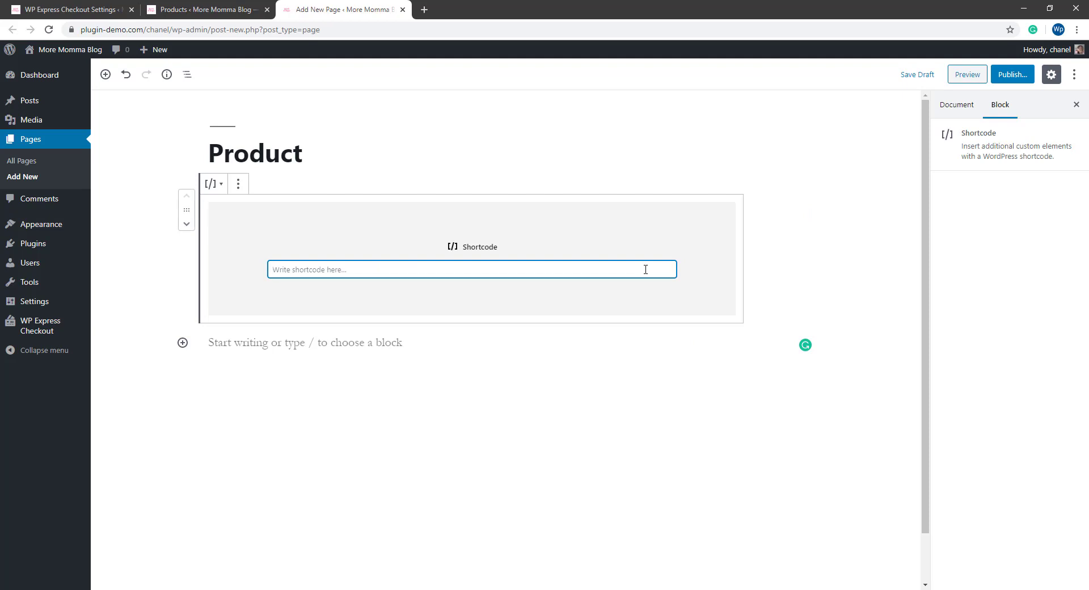
pyautogui.hotkey('ctrl', 'v')
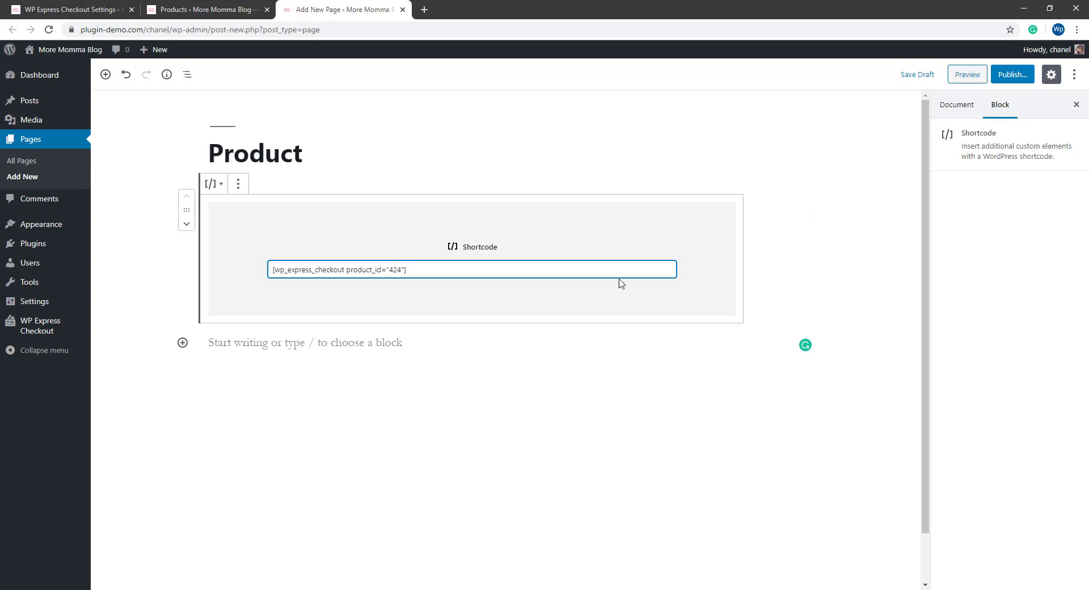
pyautogui.click(788, 325)
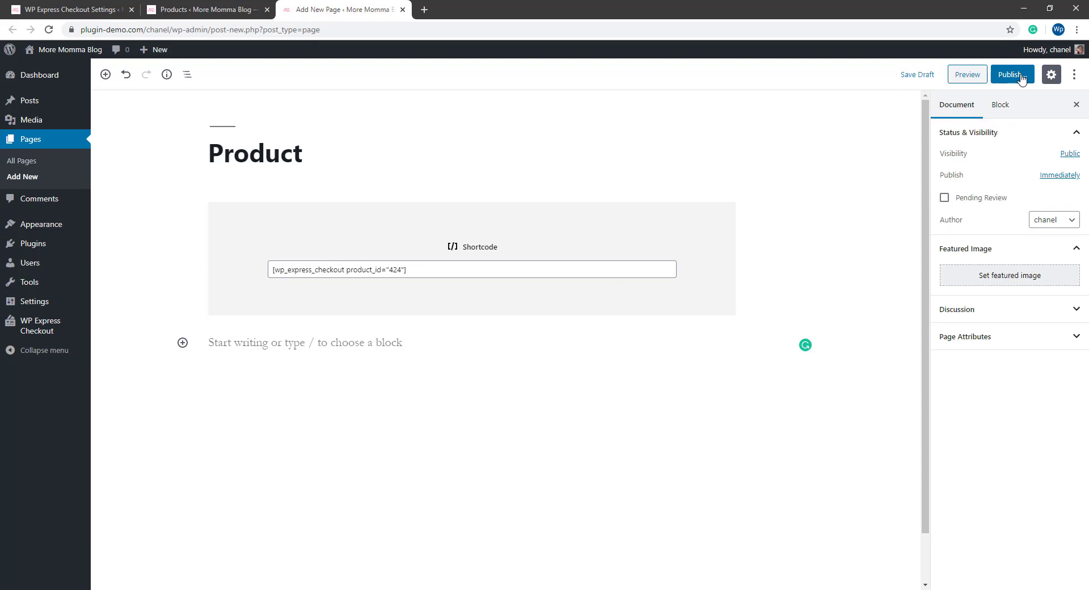
# - Publish the Product page and view the live page down to its PayPal purchase options
pyautogui.click(1020, 79)
pyautogui.click(1013, 75)
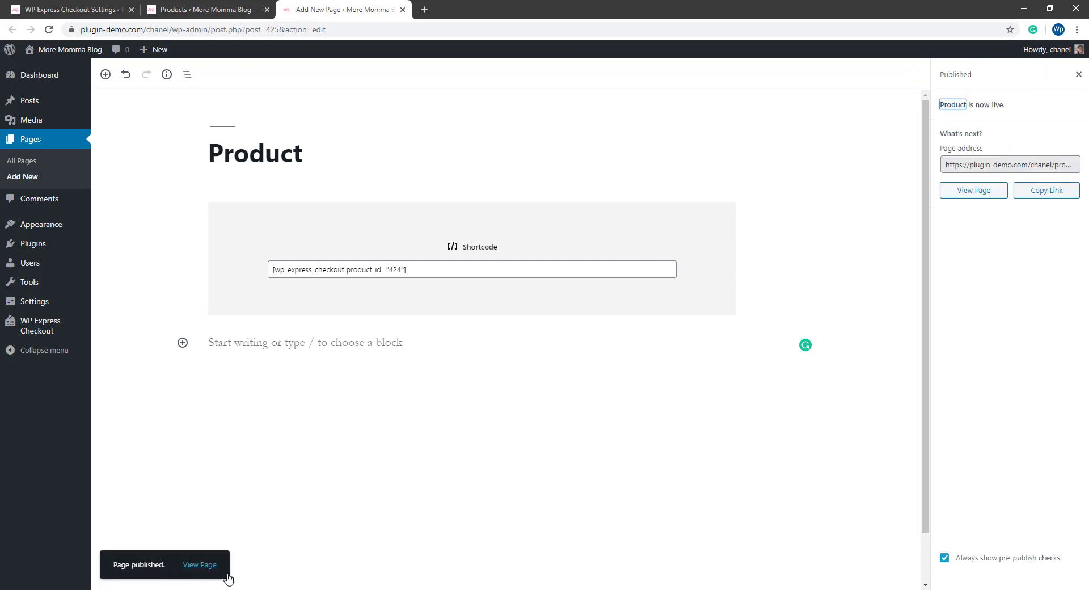
pyautogui.click(195, 566)
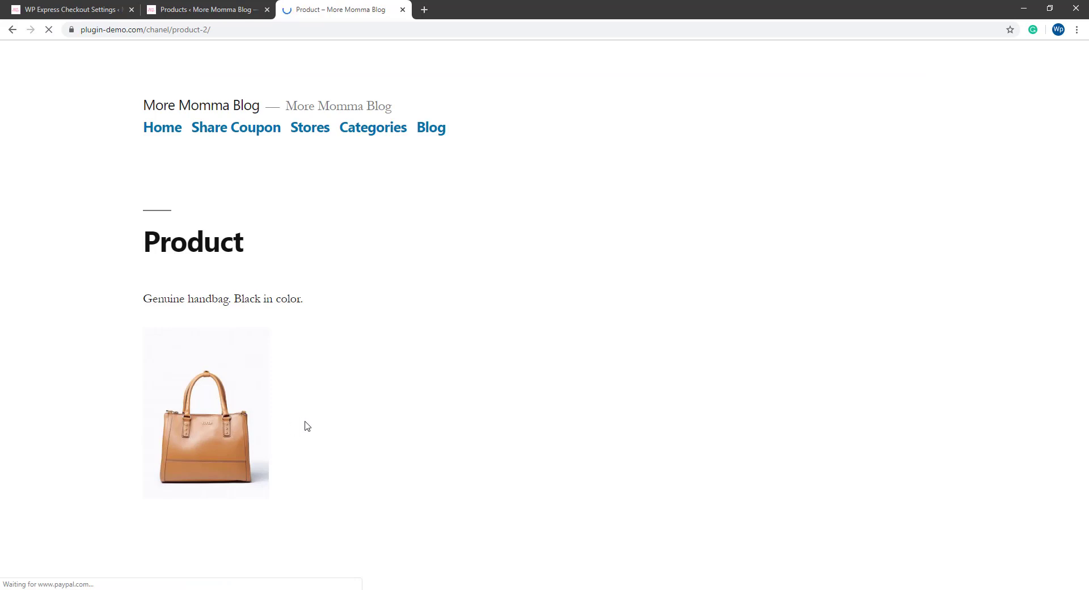
pyautogui.scroll(-3, 408, 437)
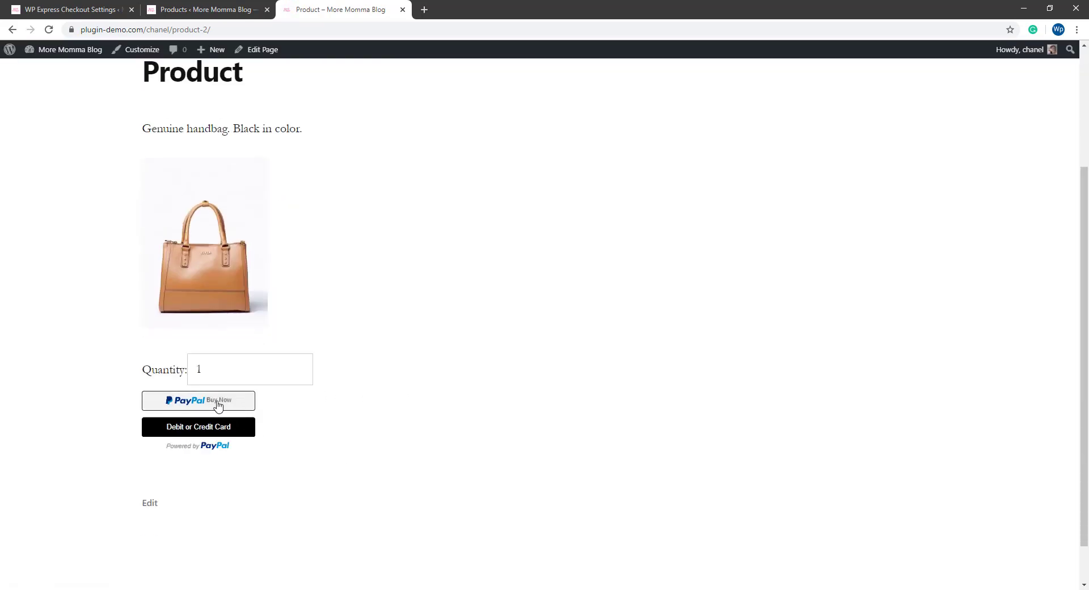
# - Make a test purchase of one handbag with PayPal Buy Now, logging in to the sandbox account and confirming the payment
pyautogui.click(217, 405)
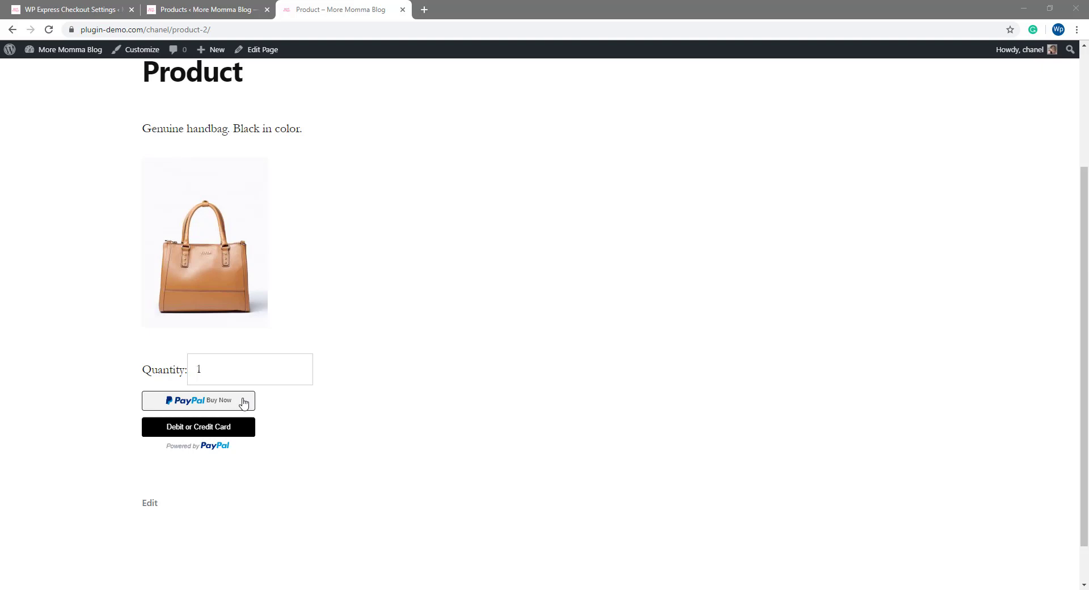
pyautogui.click(242, 400)
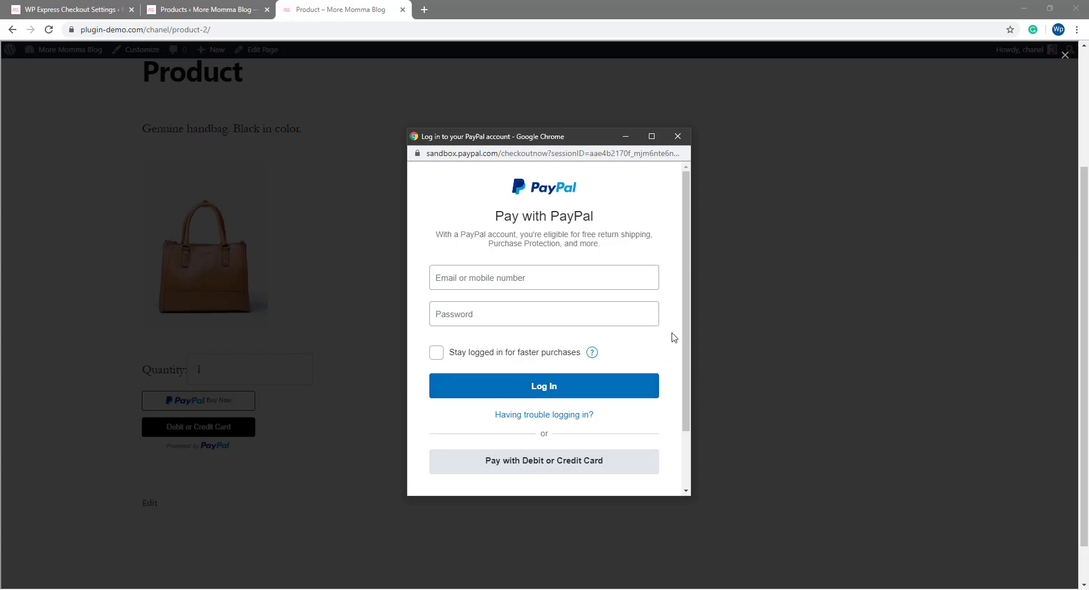
pyautogui.click(605, 386)
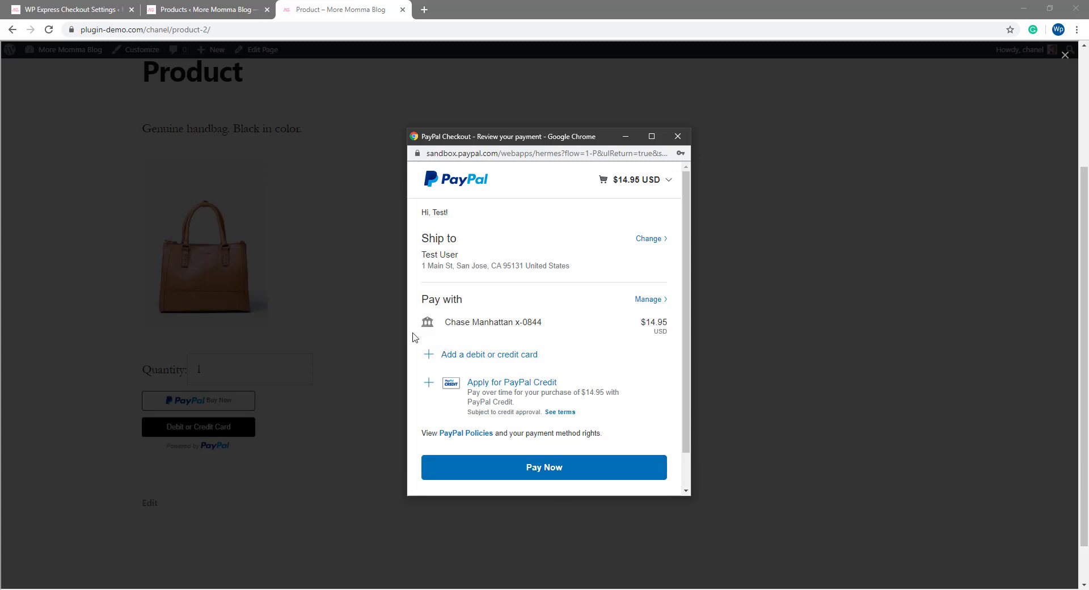
pyautogui.click(460, 472)
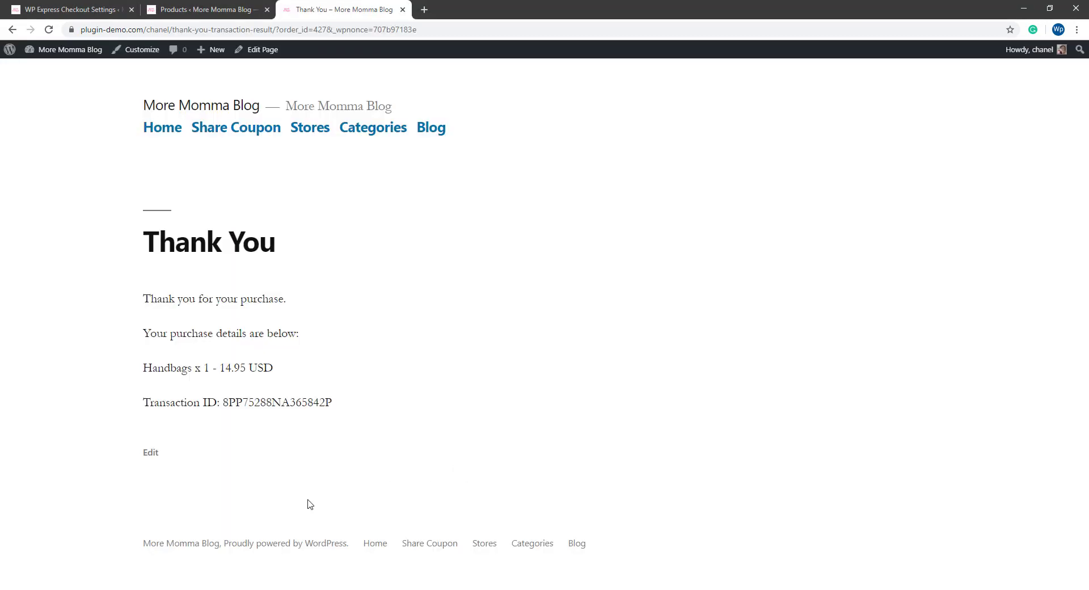